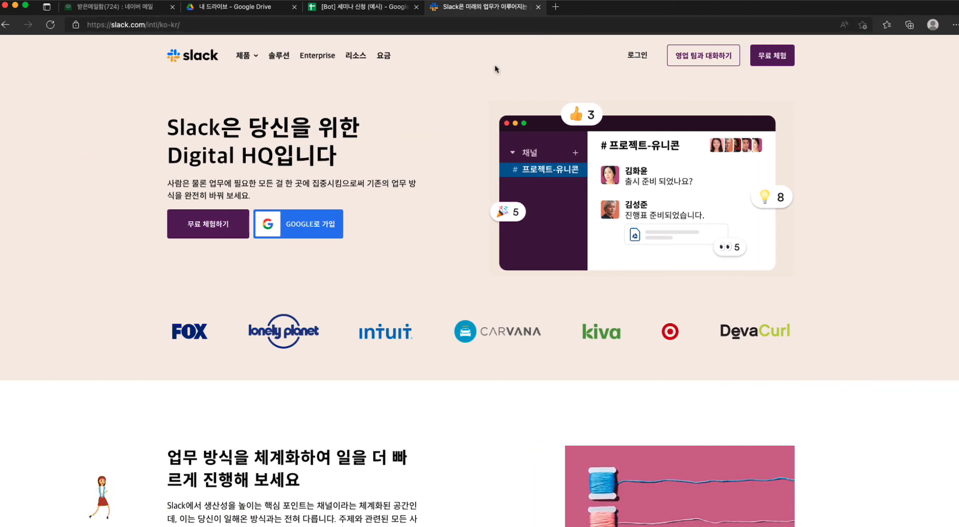
Step: Load the Slack website's Korean home page at slack.com
click(484, 24)
text(ㄴ)
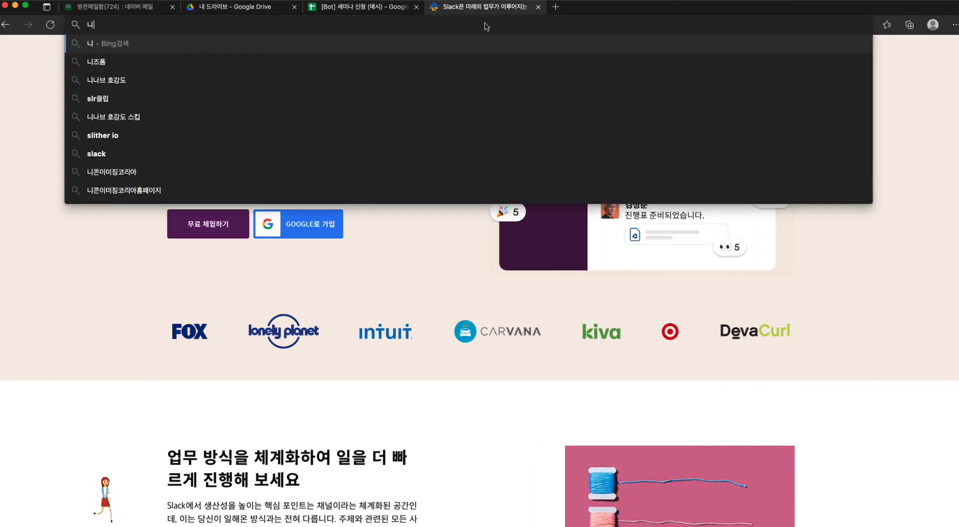
key(BackSpace)
text(sla)
key(Return)
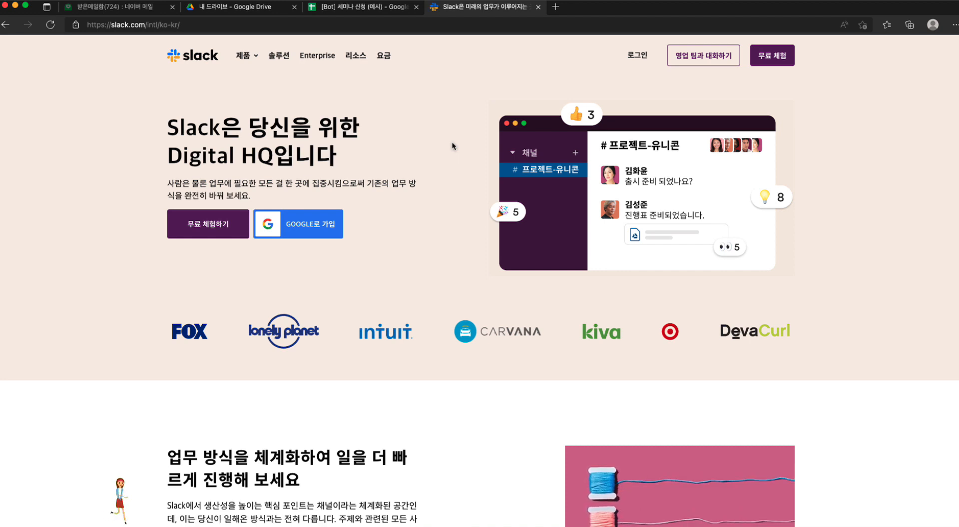
Step: Review the features and prices of the Slack plans on the pricing page, and return to the home page
click(386, 58)
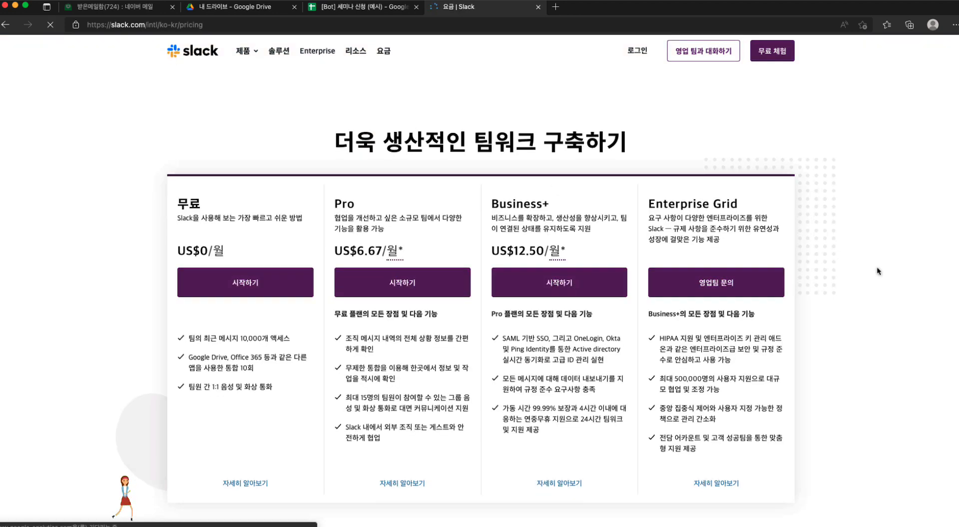
scroll(876, 266, down, 1)
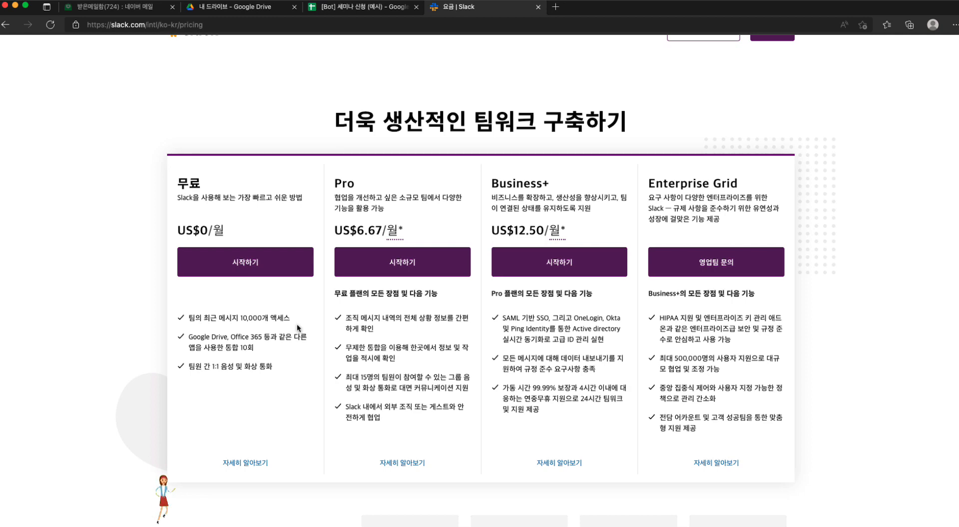
scroll(297, 323, up, 1)
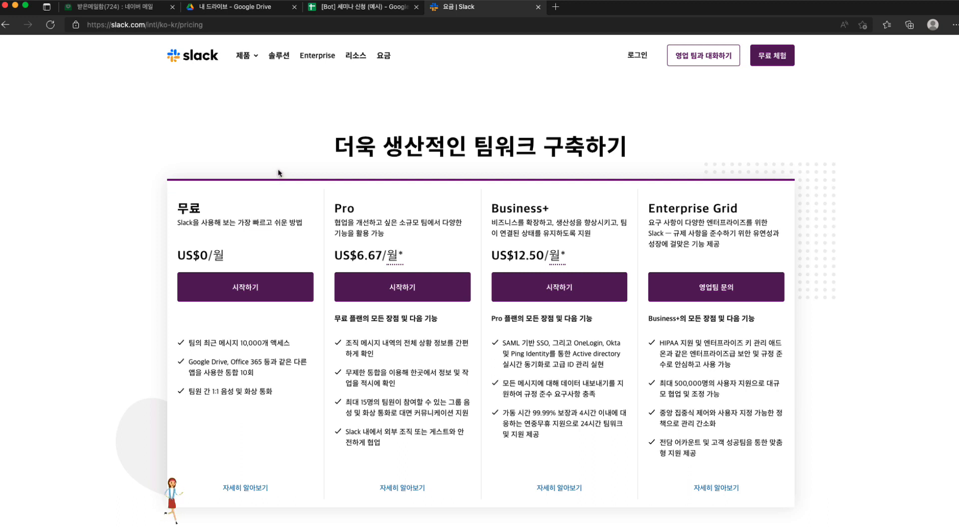
click(202, 59)
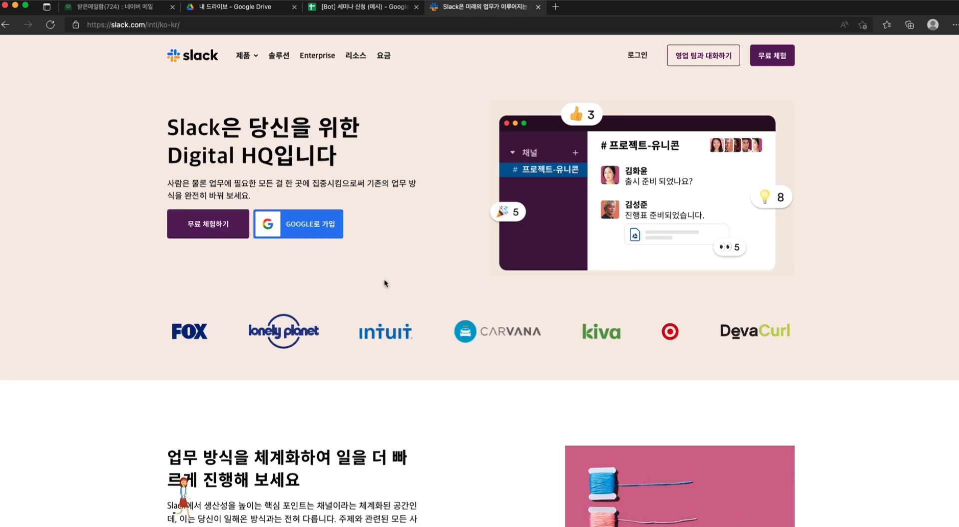
Step: Sign up for Slack with the existing Google account and confirm sharing its details
click(212, 226)
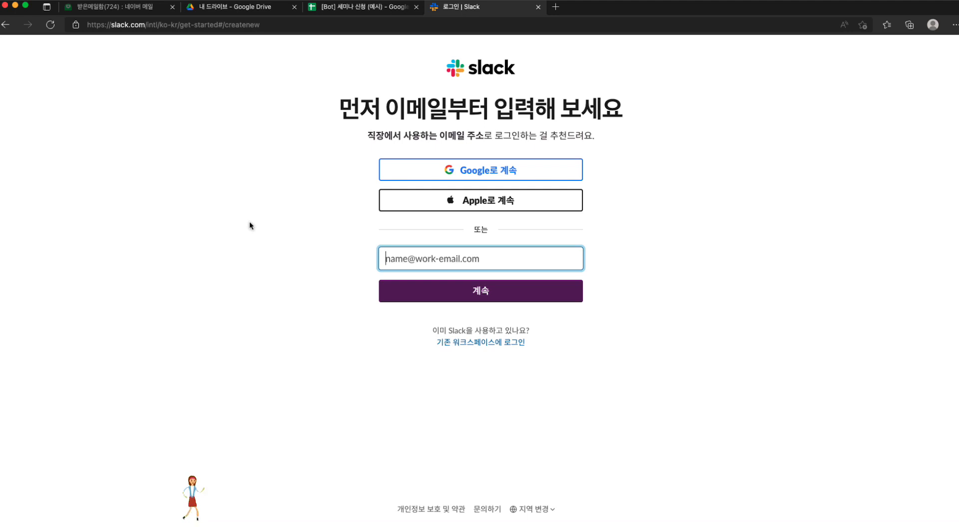
scroll(250, 225, left, 5)
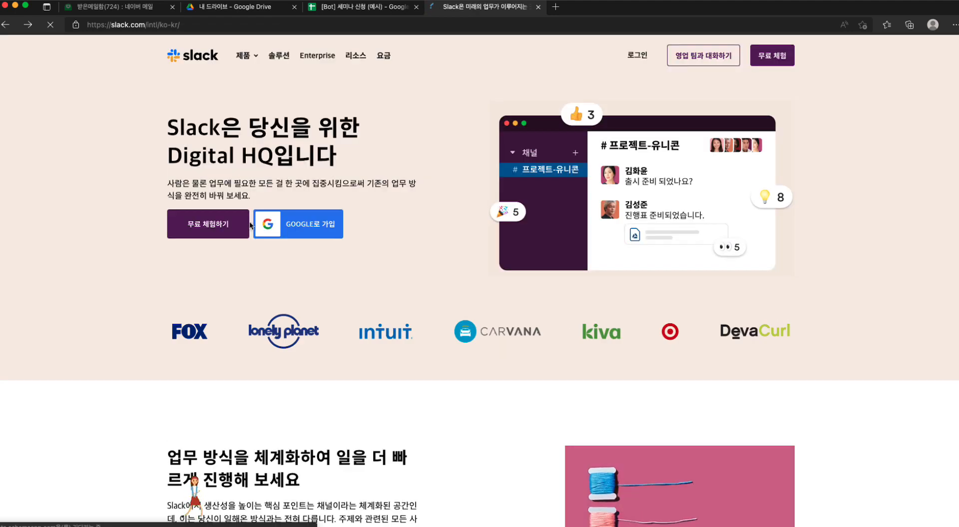
click(293, 223)
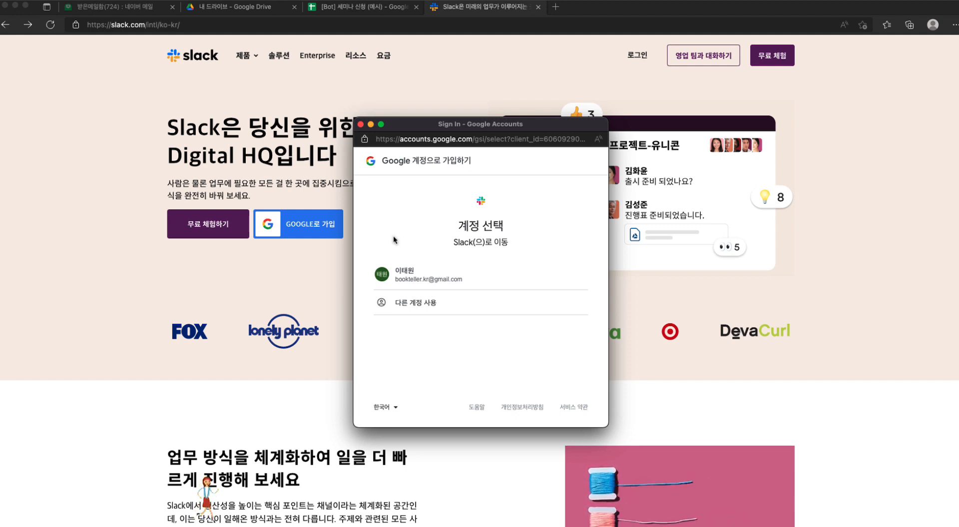
click(425, 281)
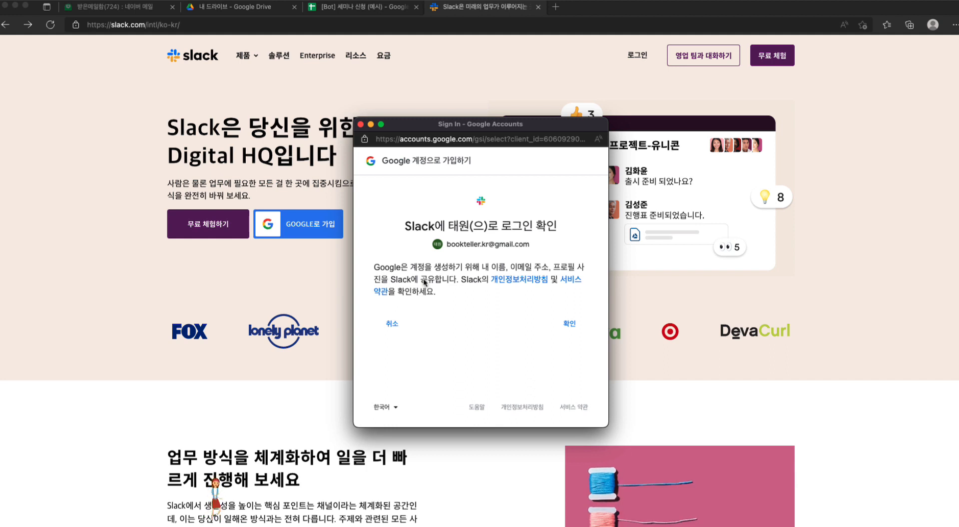
click(570, 323)
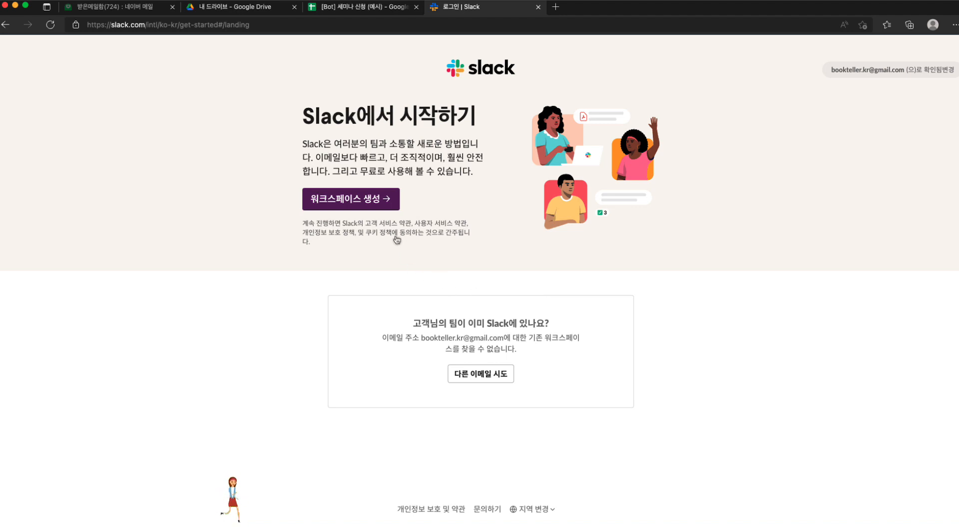
Step: Create a new workspace named 북텔러 and skip connecting Google contacts
click(369, 202)
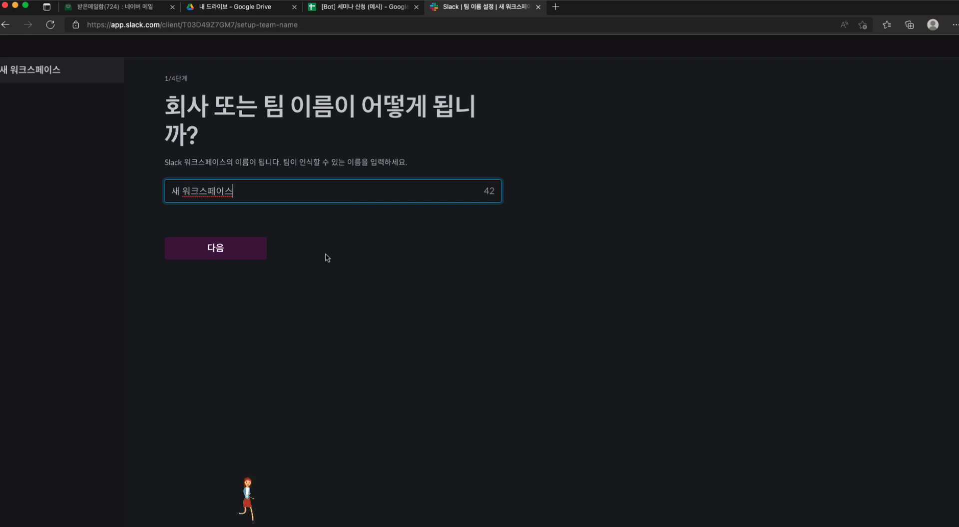
key(super+a)
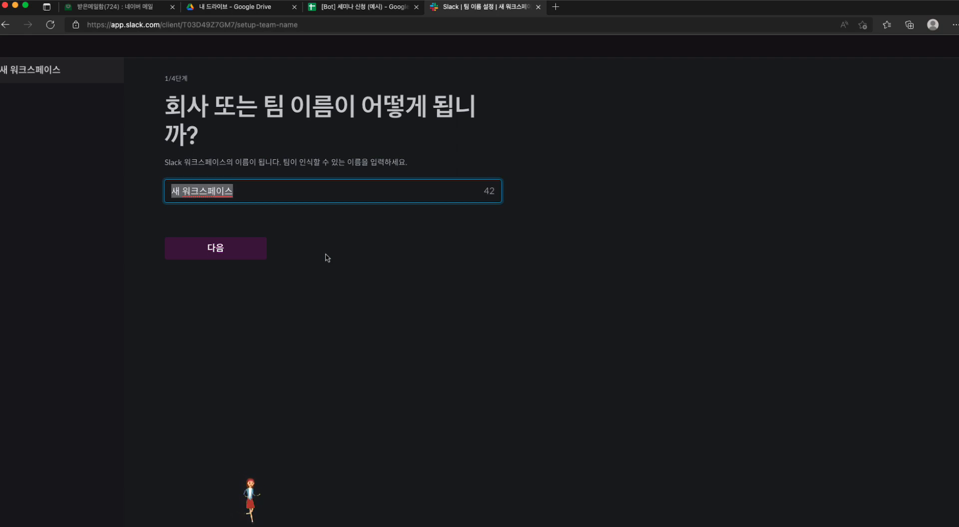
text(북)
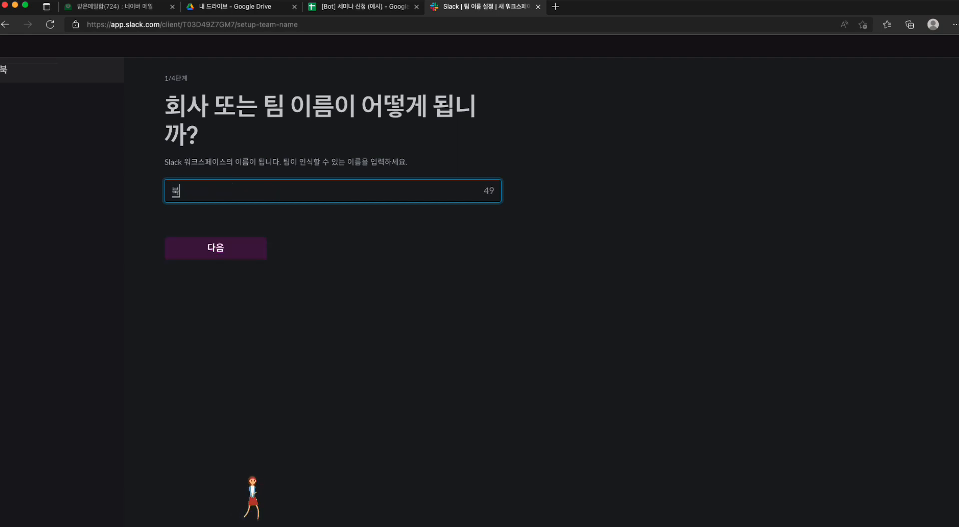
text(텔러)
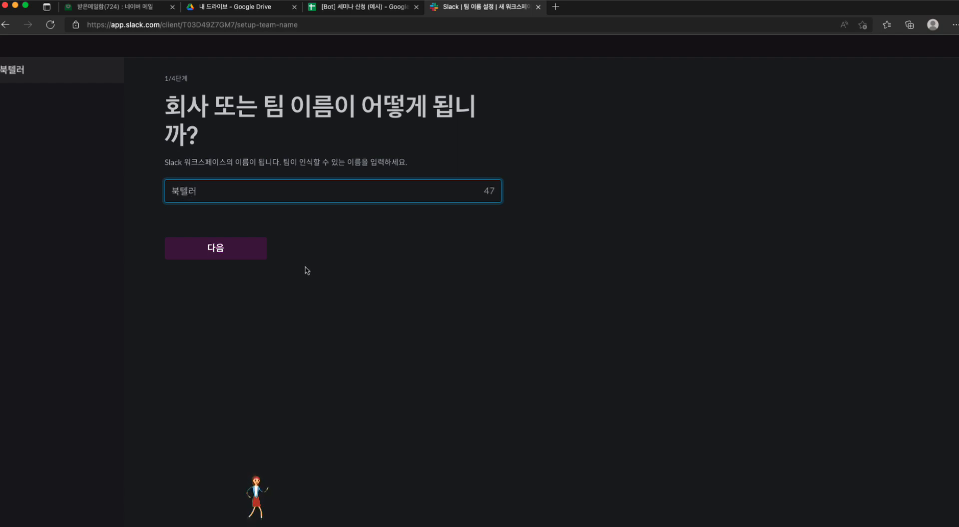
click(238, 254)
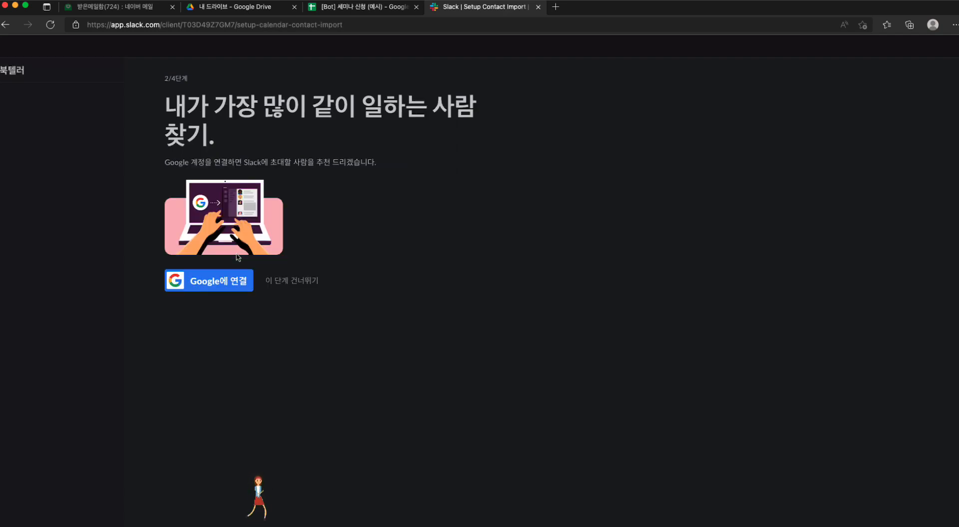
click(293, 283)
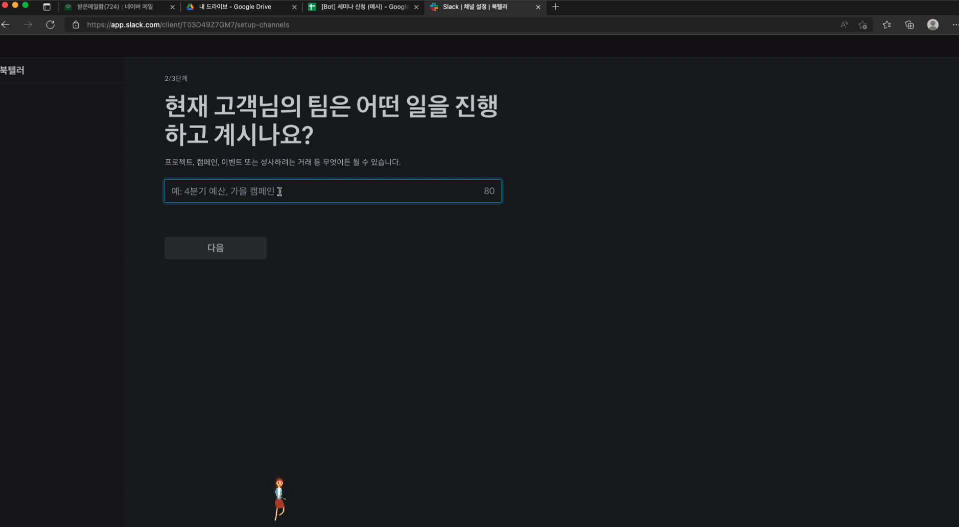
Step: Enter 프로젝트 as what the team is working on and skip inviting teammates
text(프로제)
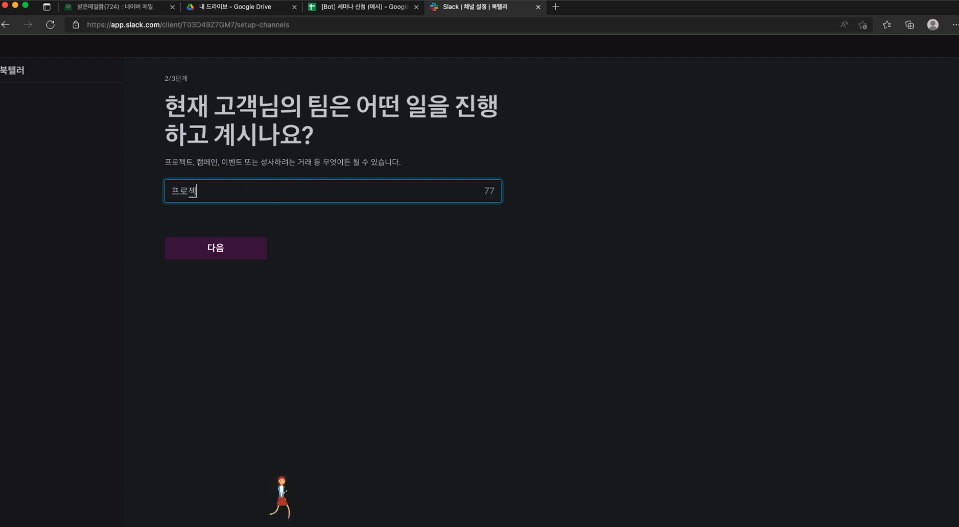
text(트)
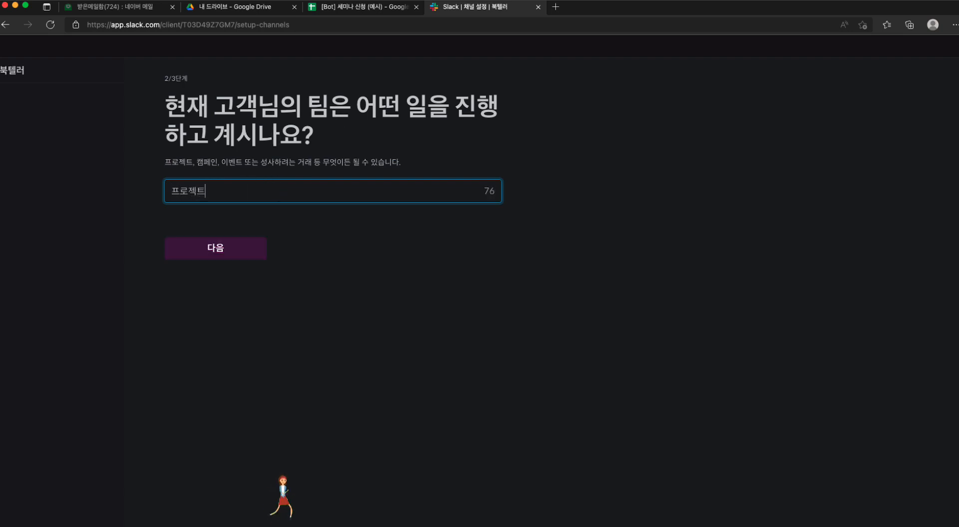
click(253, 246)
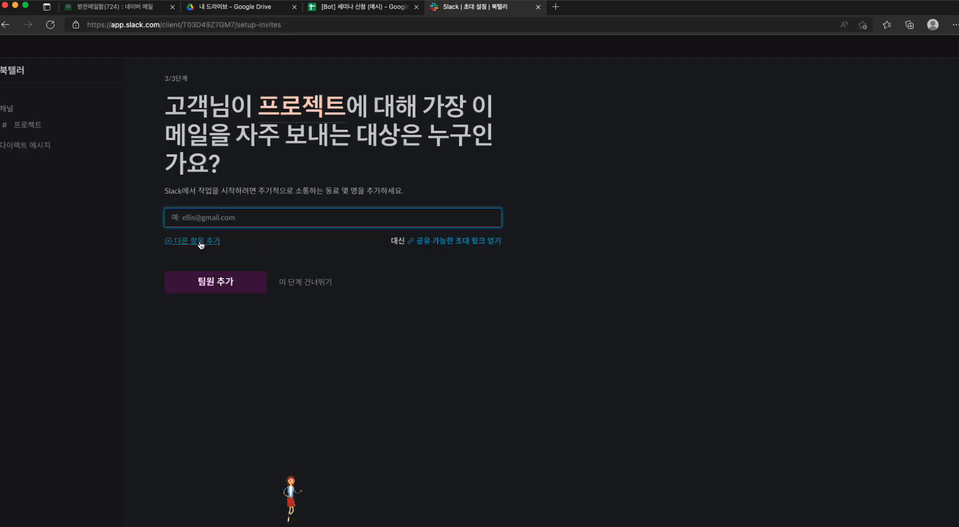
click(309, 282)
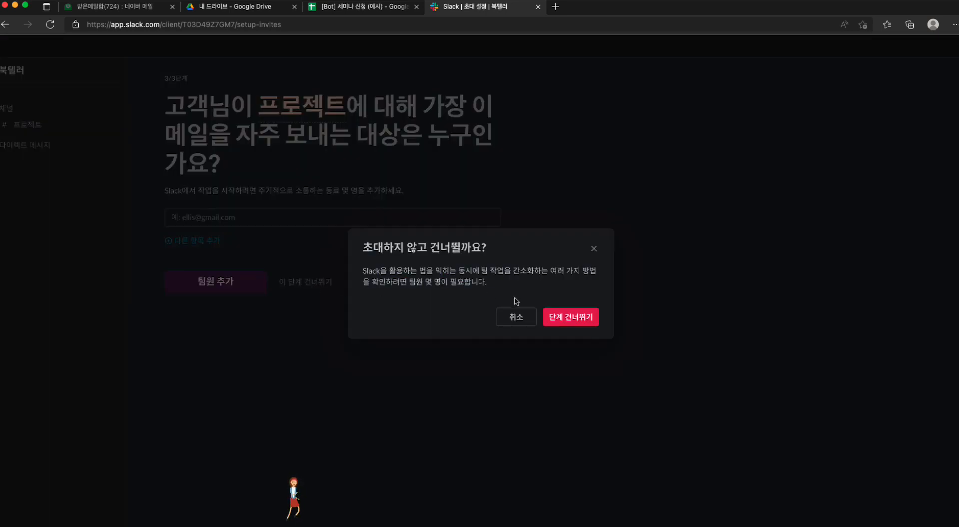
click(570, 320)
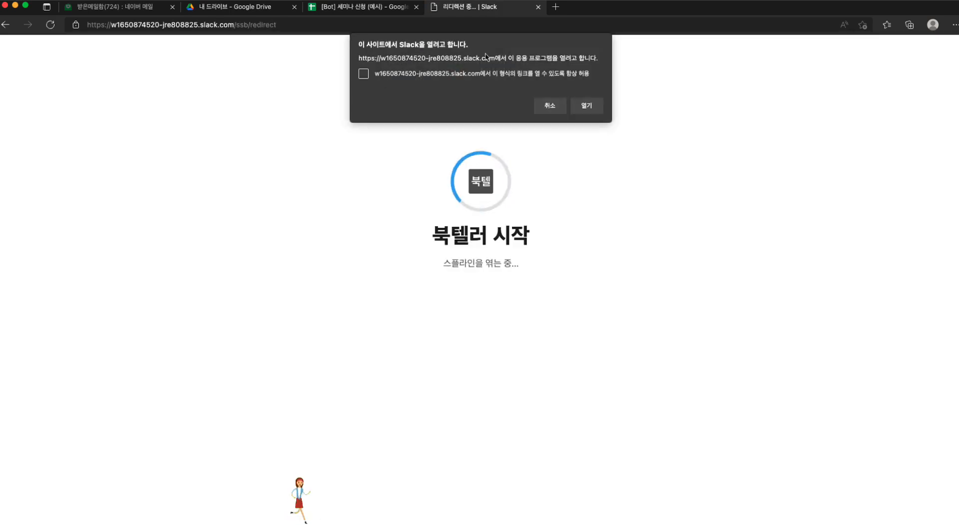
Step: Decline launching the desktop app, open the 북텔러 workspace in the browser and dismiss the first-channel introduction
click(548, 107)
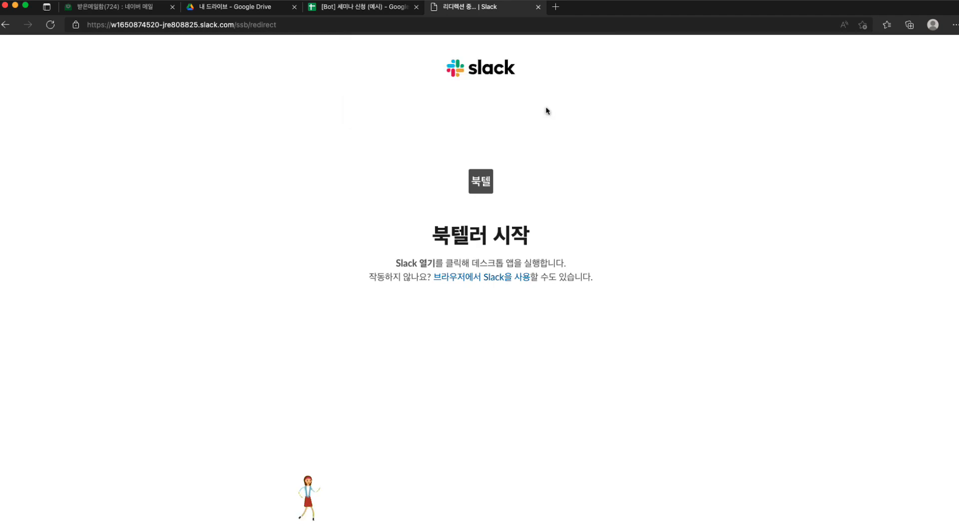
click(483, 278)
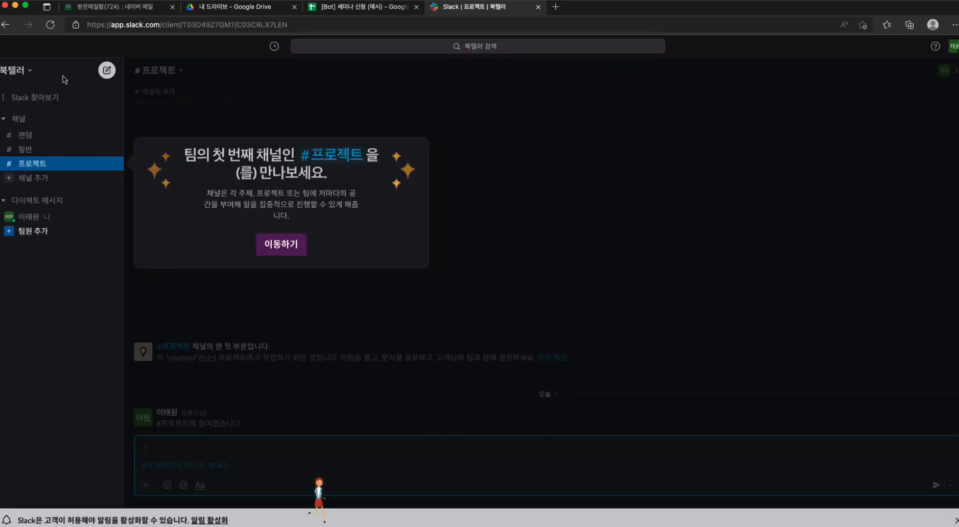
click(30, 75)
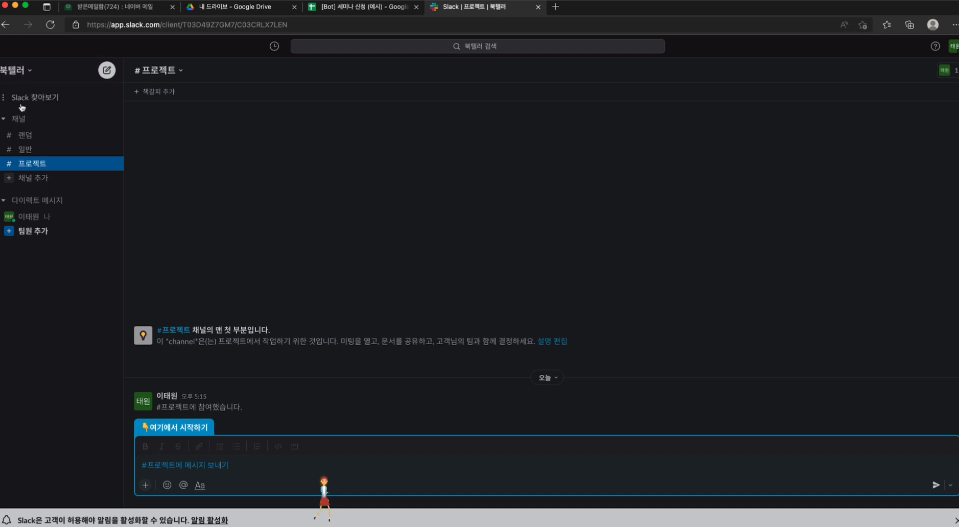
click(19, 120)
click(20, 121)
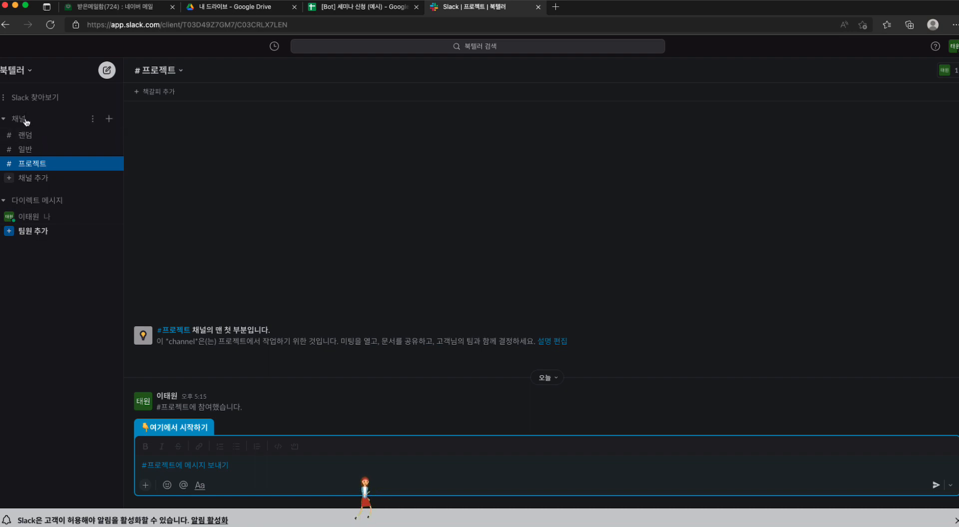
Step: Start creating a new channel and name it 세미나신청
click(110, 120)
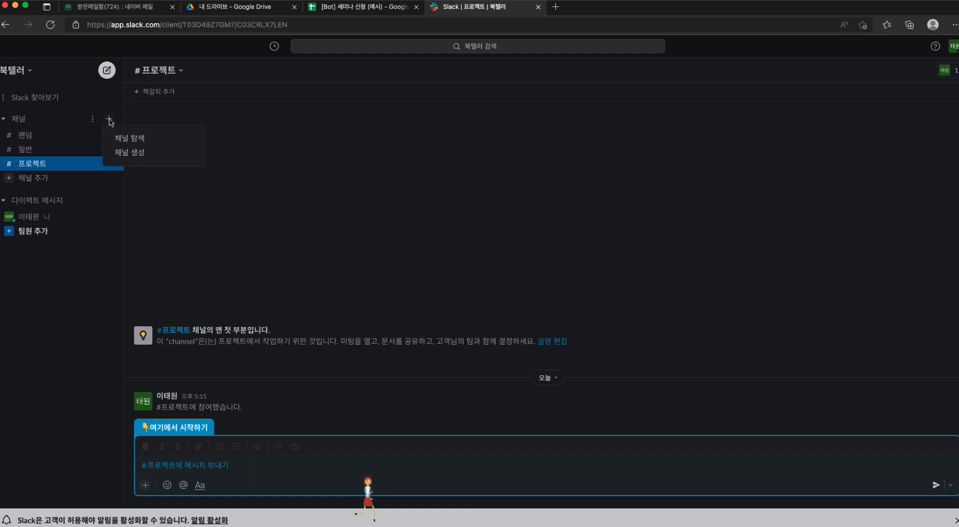
click(128, 153)
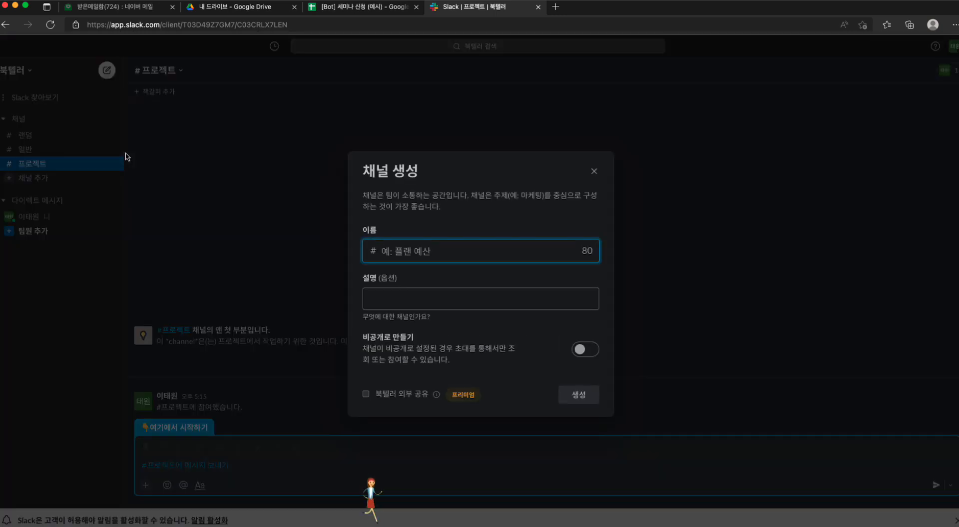
click(402, 251)
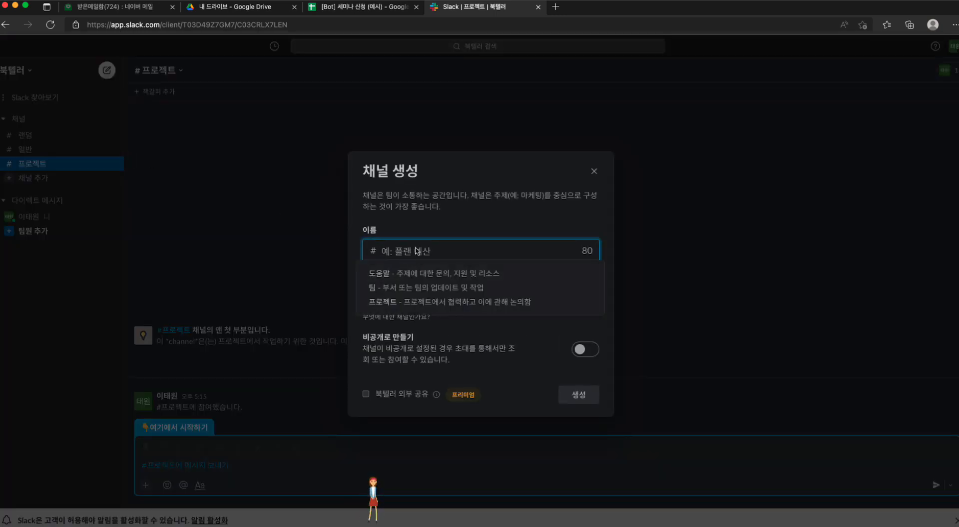
click(455, 224)
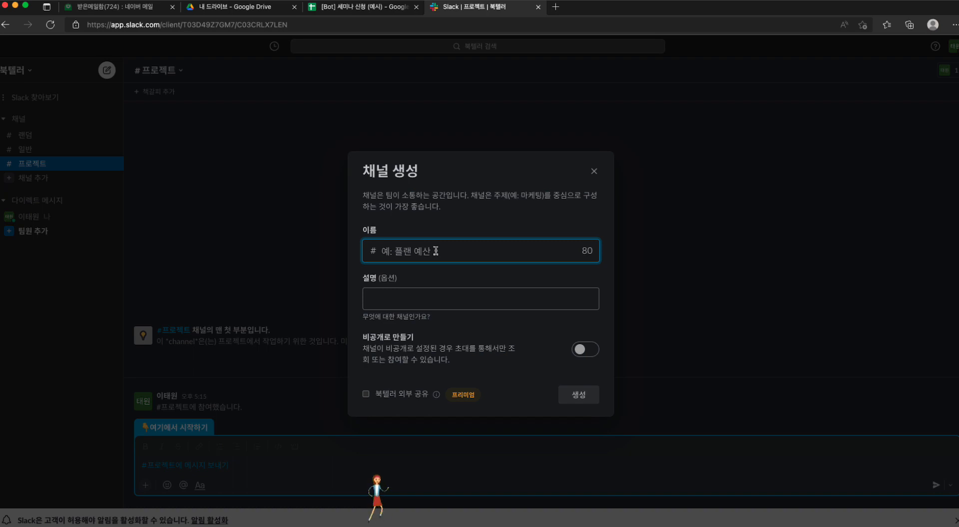
text(세미나)
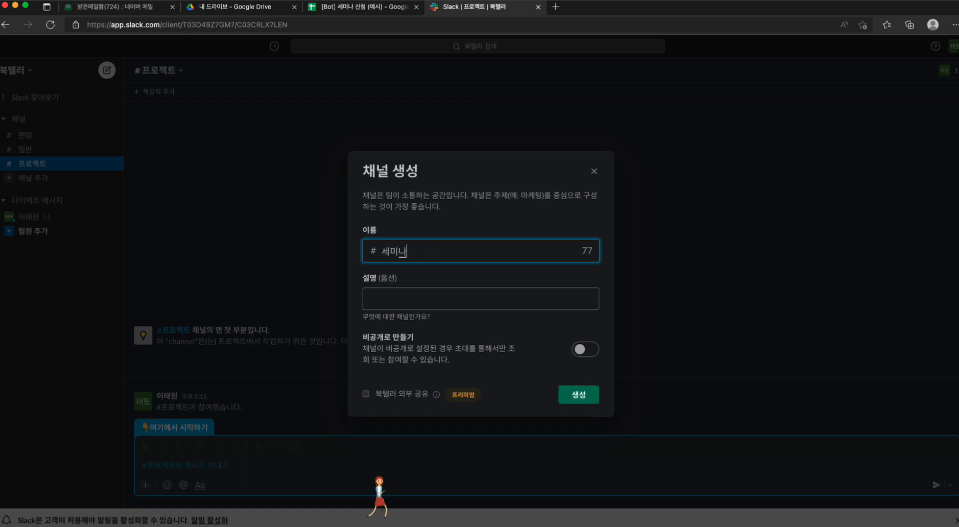
text(-시)
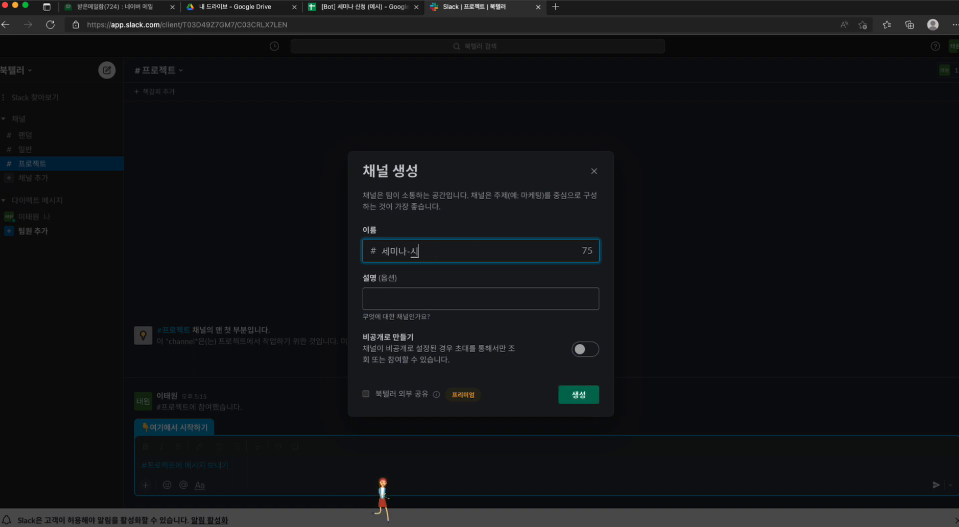
text(ㄴ청)
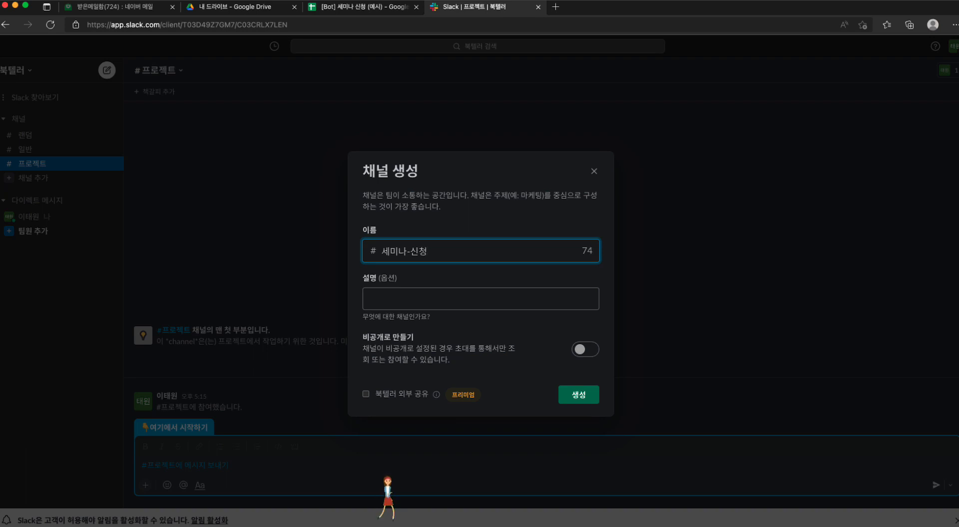
key(Left)
key(Left)
key(BackSpace)
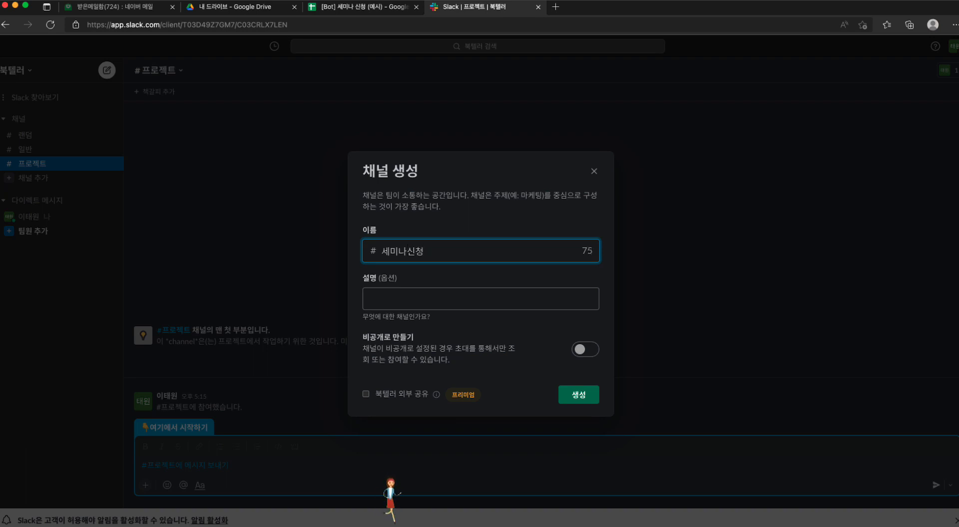
click(471, 220)
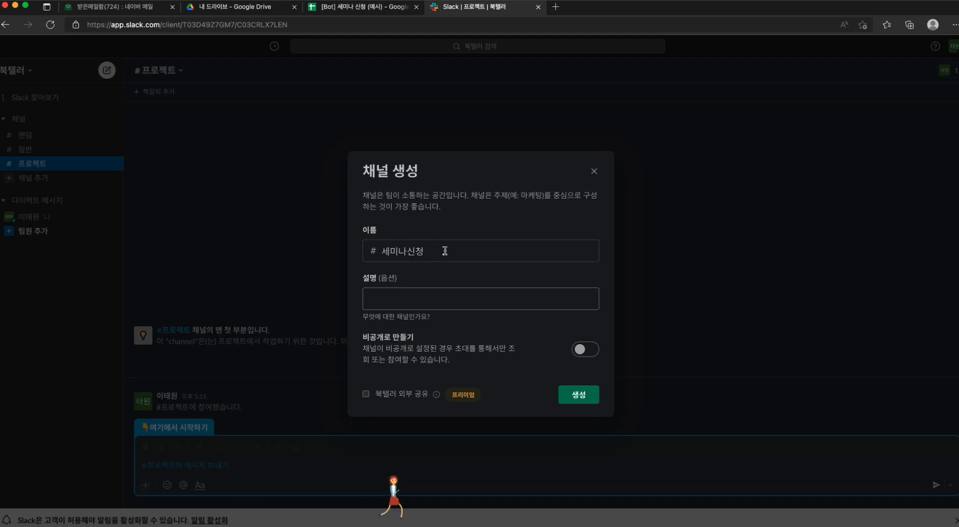
Step: Enter 세미나 신청 명단 확인용 채널 as the new channel's description
click(430, 294)
text(세미)
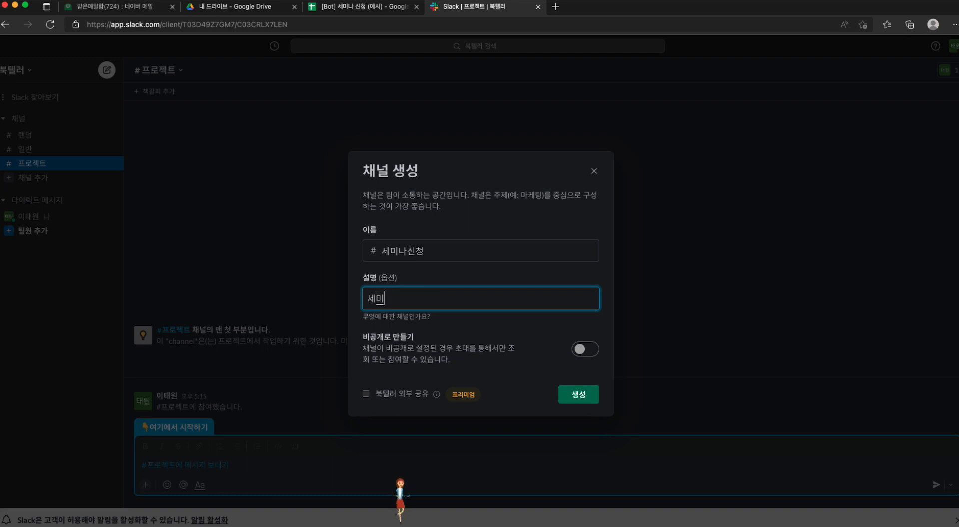
text(나 신ㅊㅓㅇ 며ㅇ)
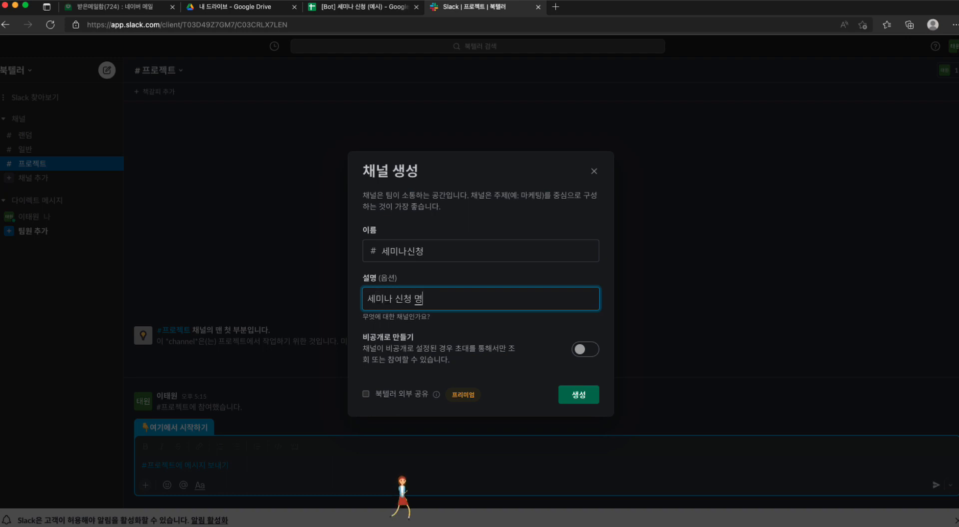
text(ㄷㅐ)
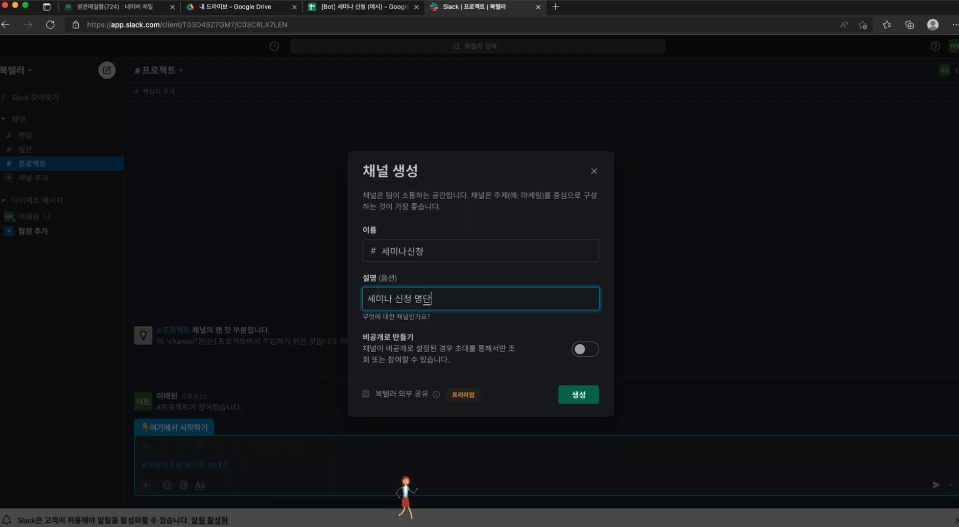
text(ㄴ 확인용 )
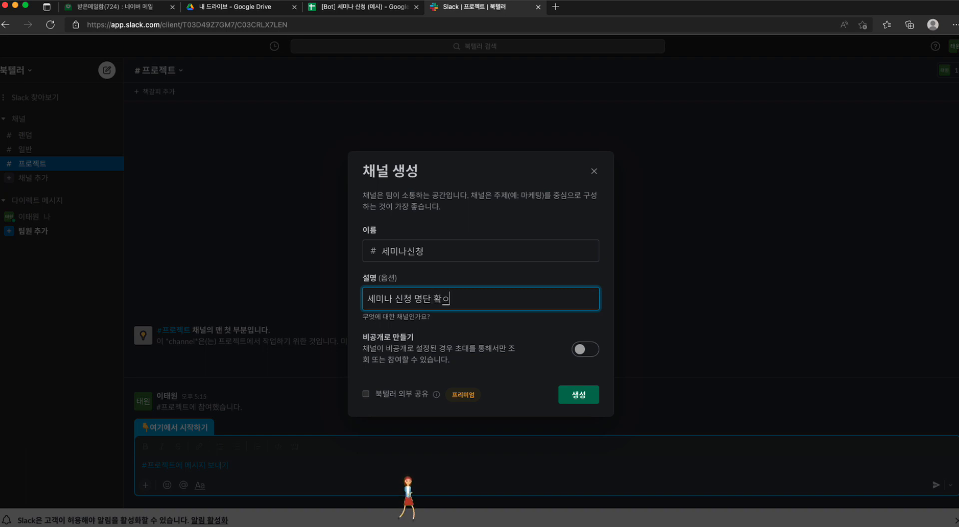
text(채널)
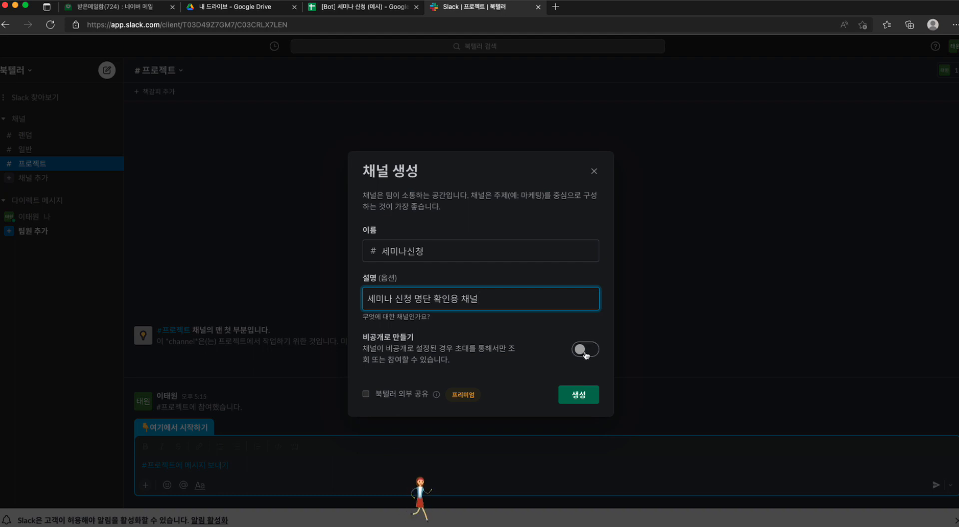
Step: Create the 세미나신청 channel as a public channel and skip adding people to it
click(582, 394)
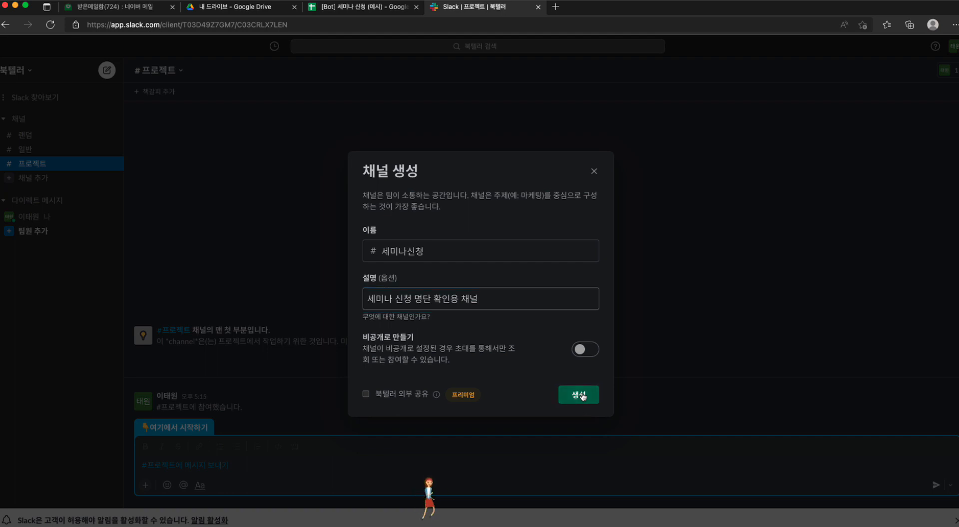
click(582, 395)
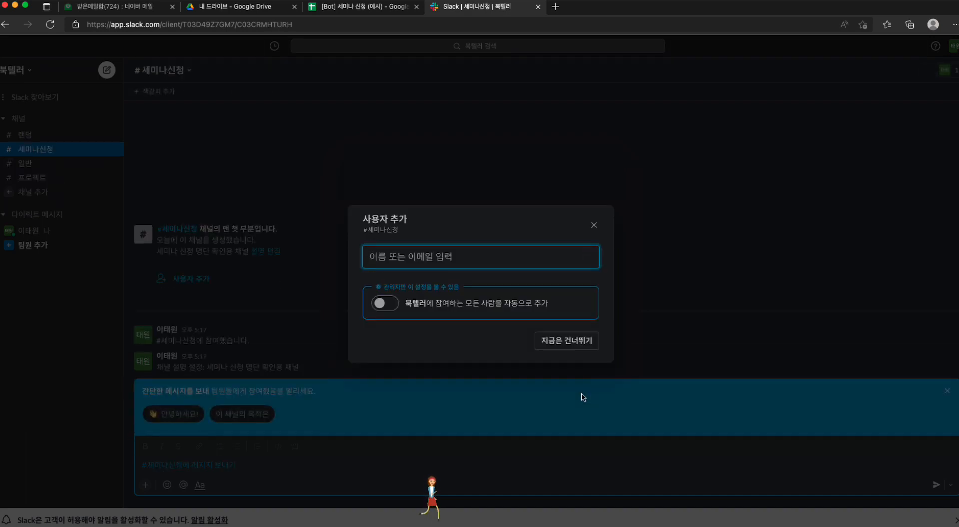
click(557, 343)
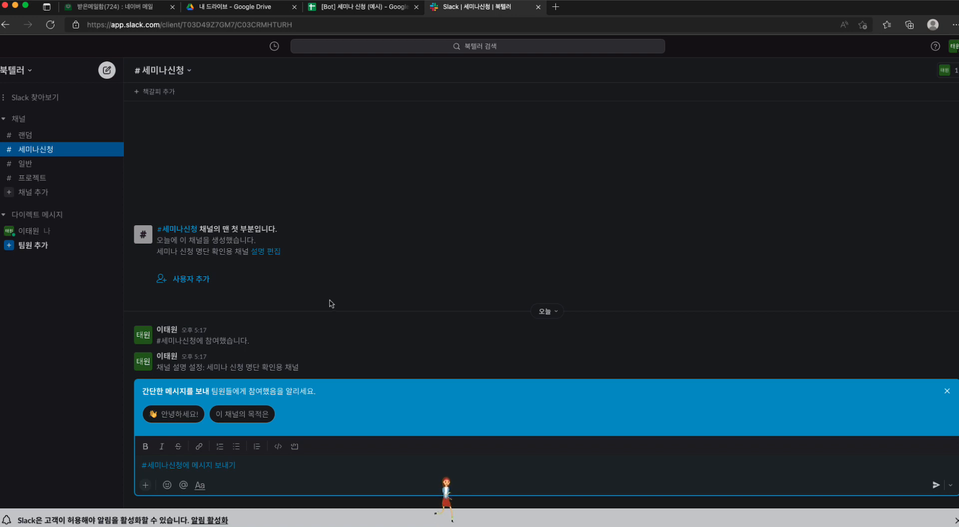
Step: Switch to the Landbot builder and review the 세미나 신청 bot's flow through to its final blocks
double_click(654, 10)
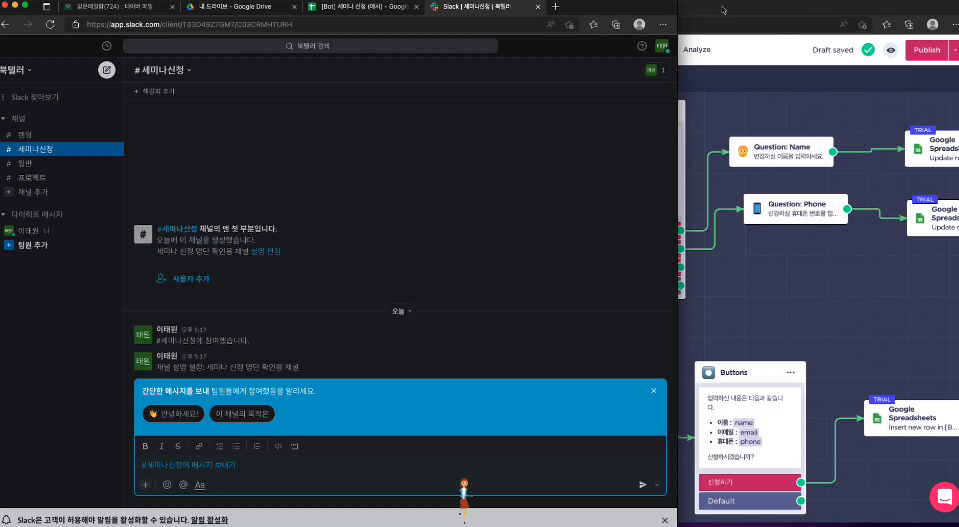
click(724, 10)
double_click(724, 10)
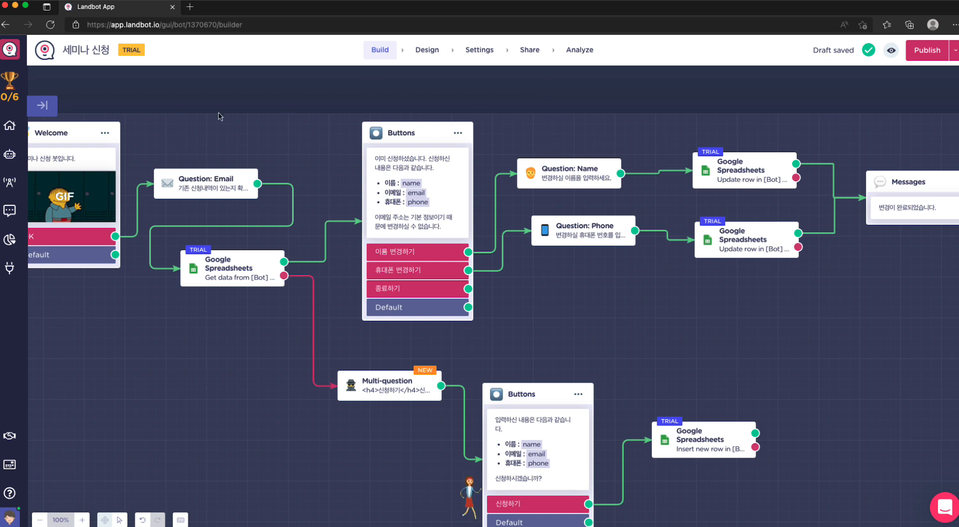
mouse_move(246, 185)
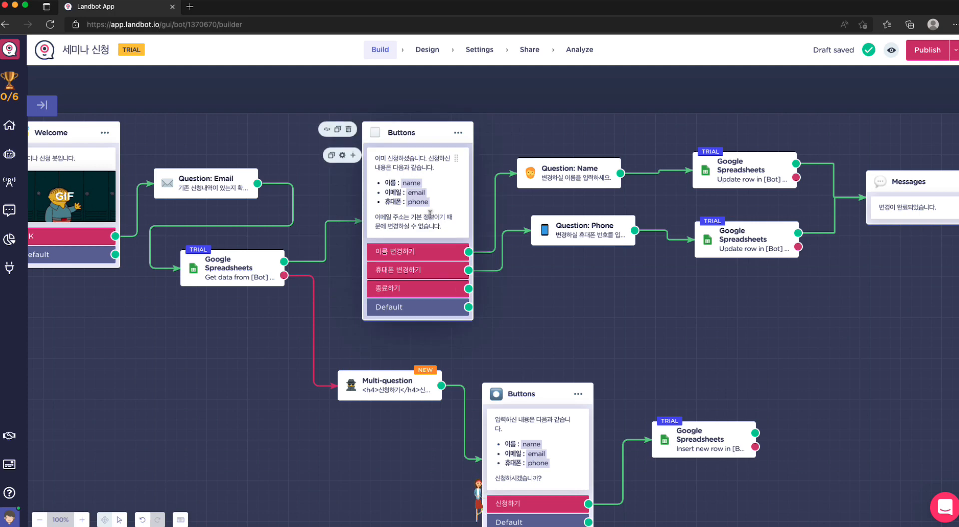
scroll(430, 215, down, 3)
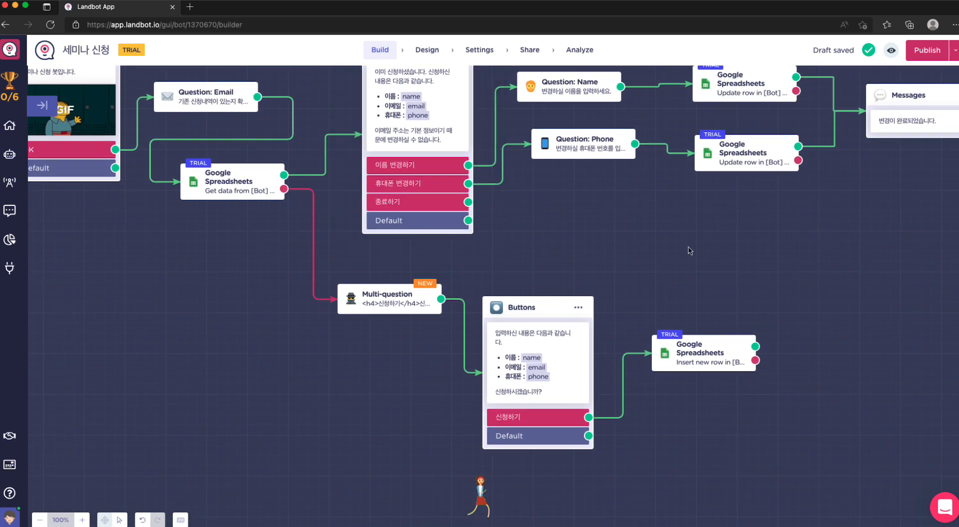
scroll(775, 382, right, 3)
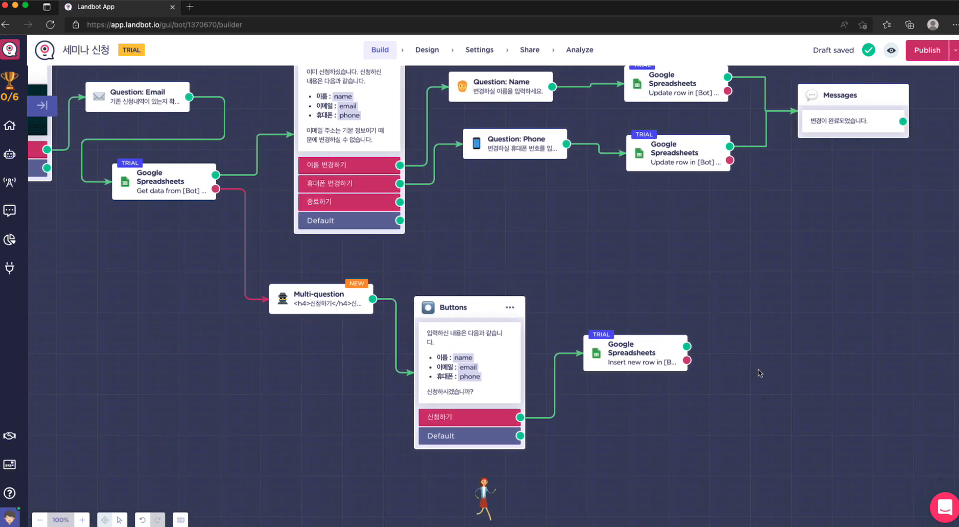
scroll(759, 372, right, 5)
scroll(760, 373, up, 2)
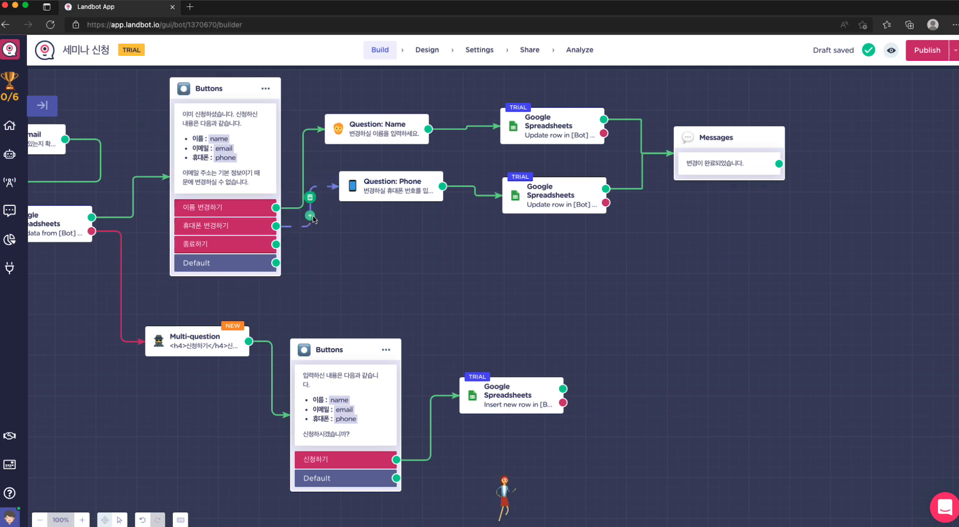
Step: Open Landbot's Slack integration and start connecting it to Slack
click(10, 269)
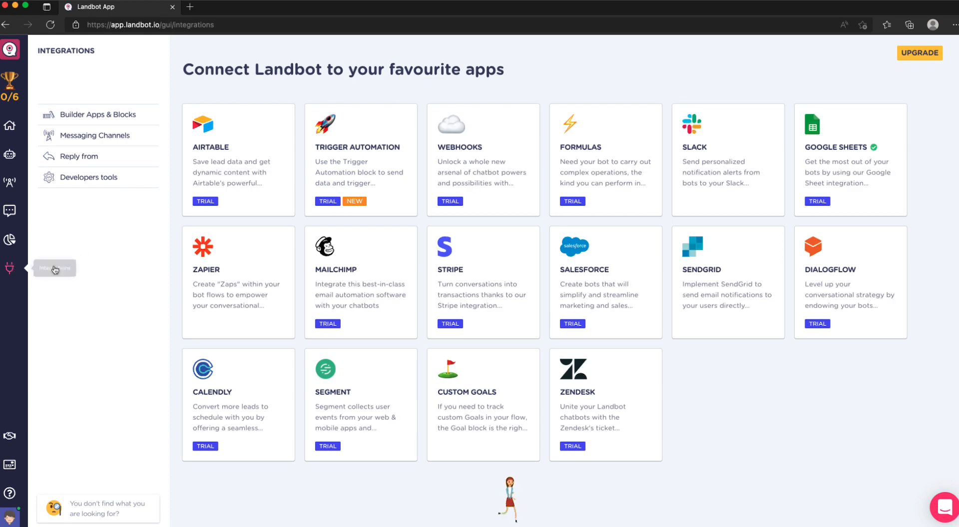
click(704, 155)
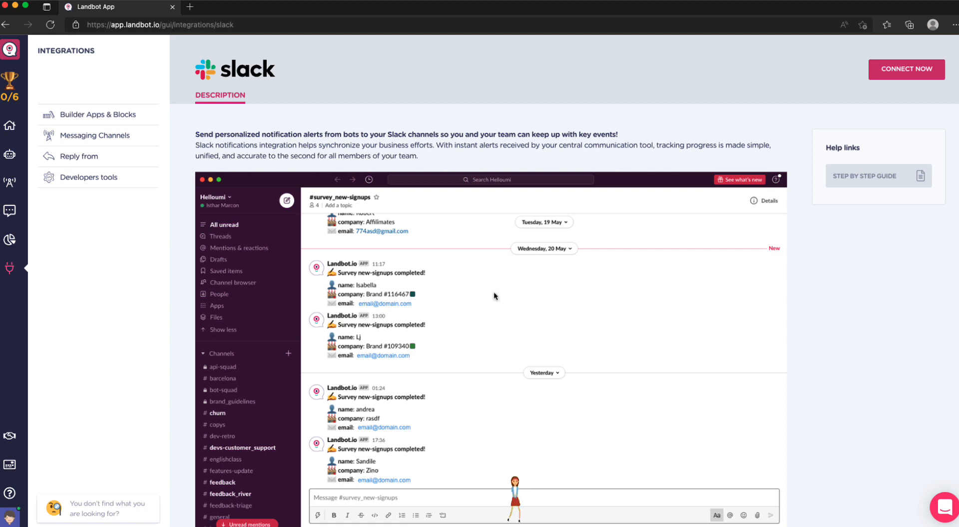
click(910, 71)
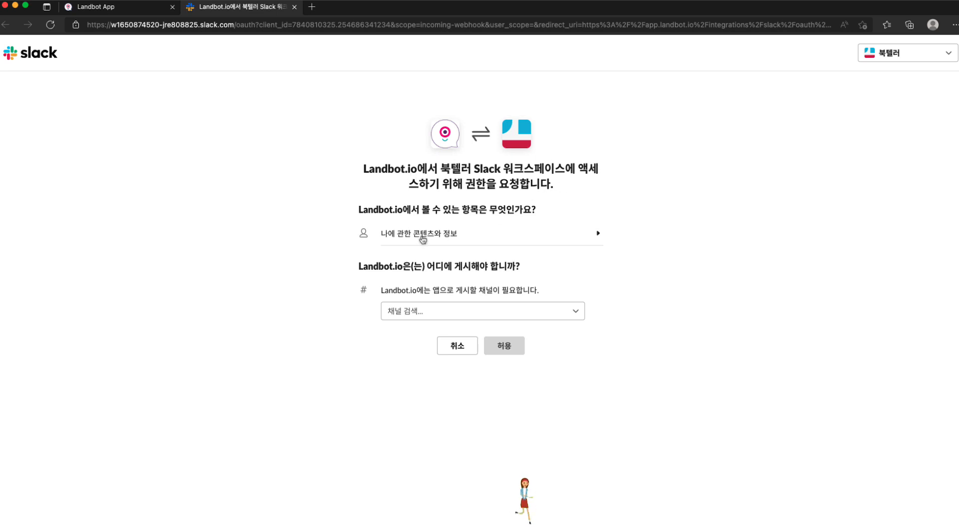
Step: Check the content Landbot.io can access and the Slack workspace chosen for the permission request
click(570, 240)
click(570, 241)
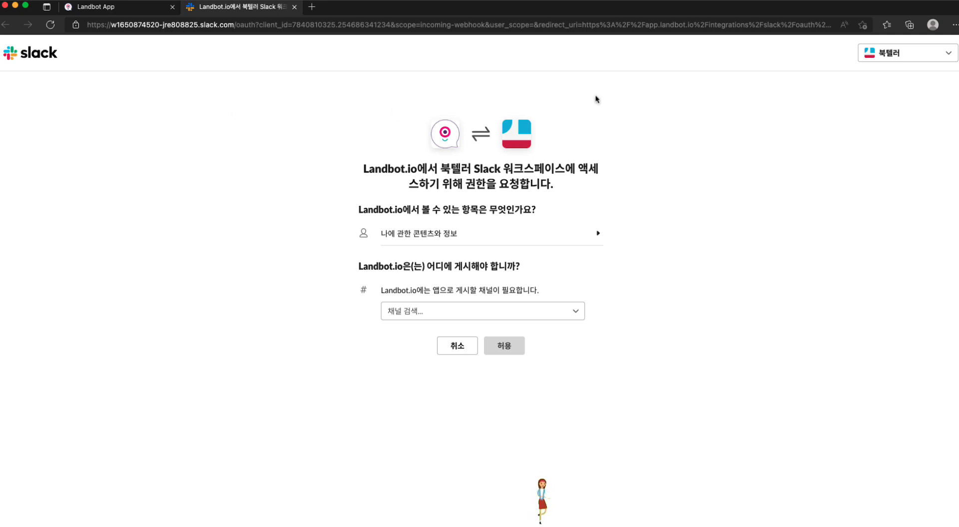
click(889, 54)
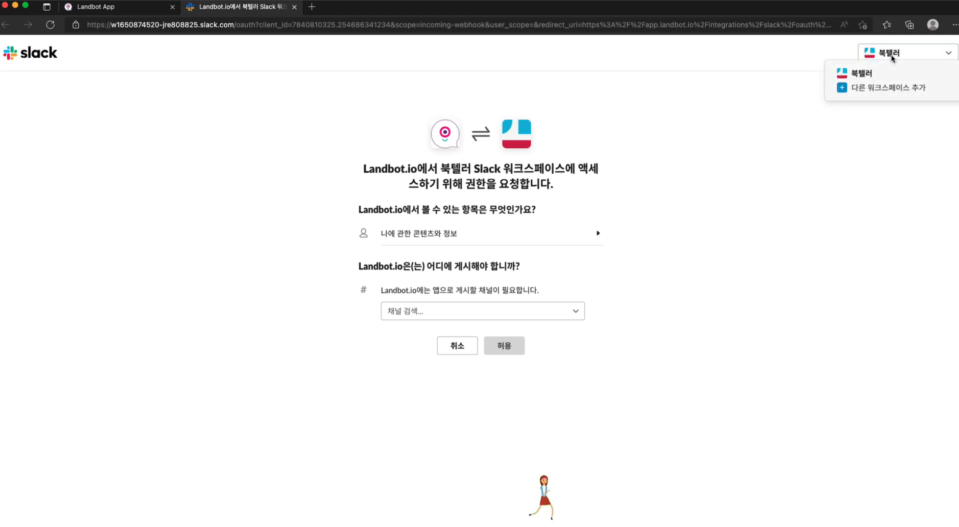
click(761, 94)
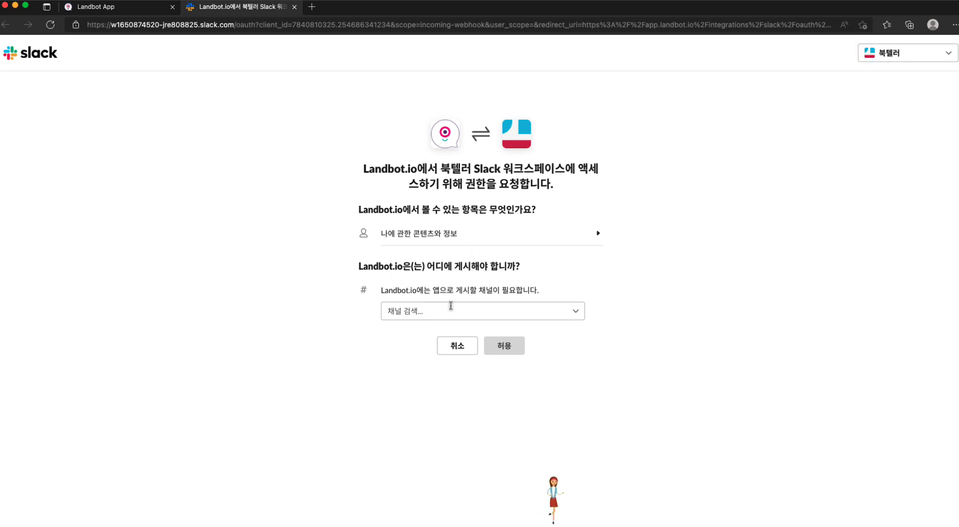
Step: Choose 세미나신청 as the channel Landbot.io posts to and allow the access
click(576, 313)
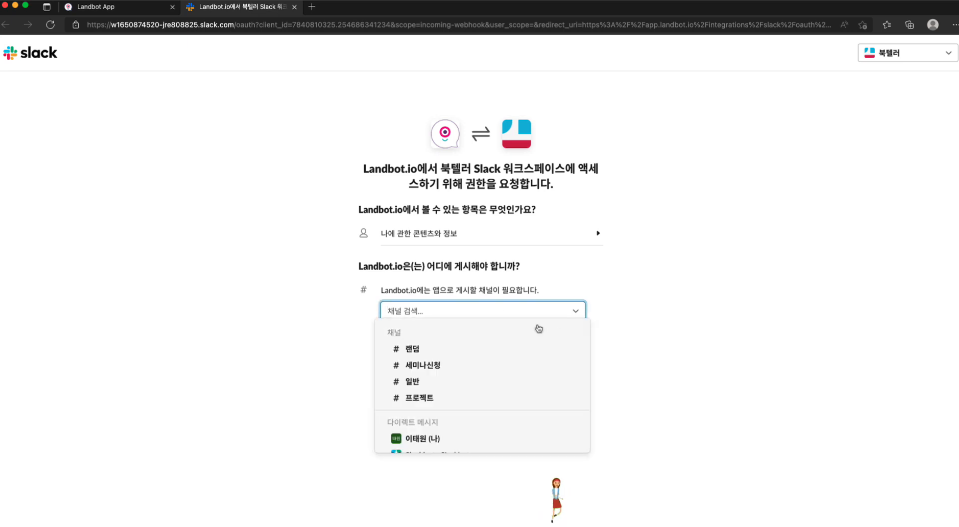
click(438, 363)
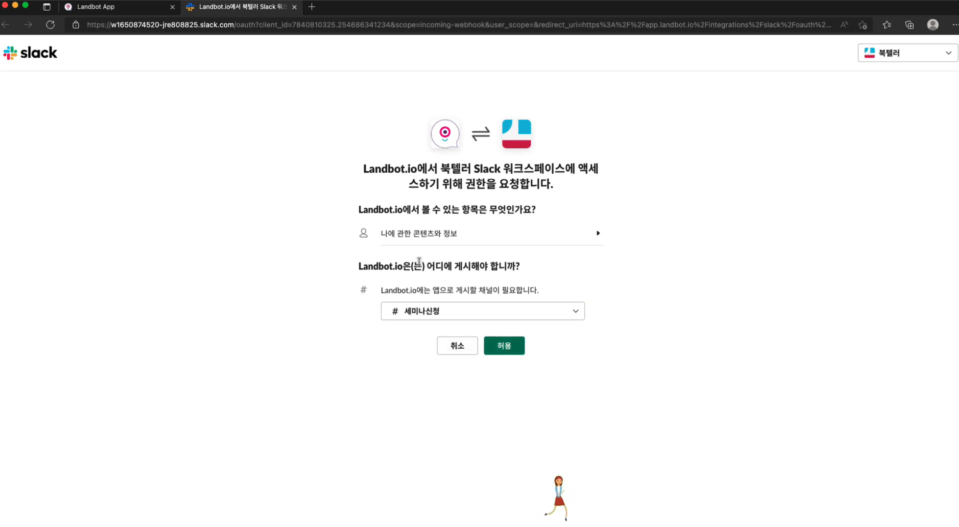
click(509, 348)
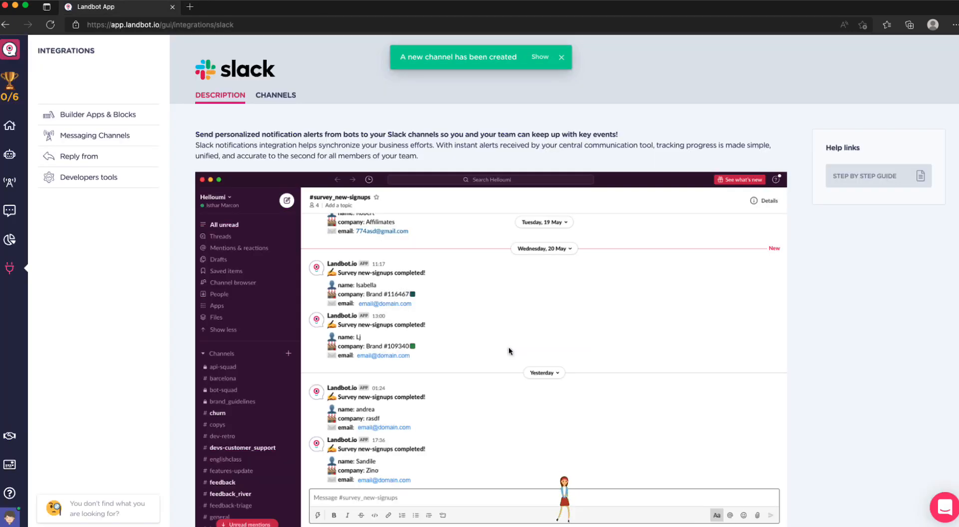
Step: Check the channels connected to the Slack integration and reopen the 세미나 신청 bot in the builder
click(286, 98)
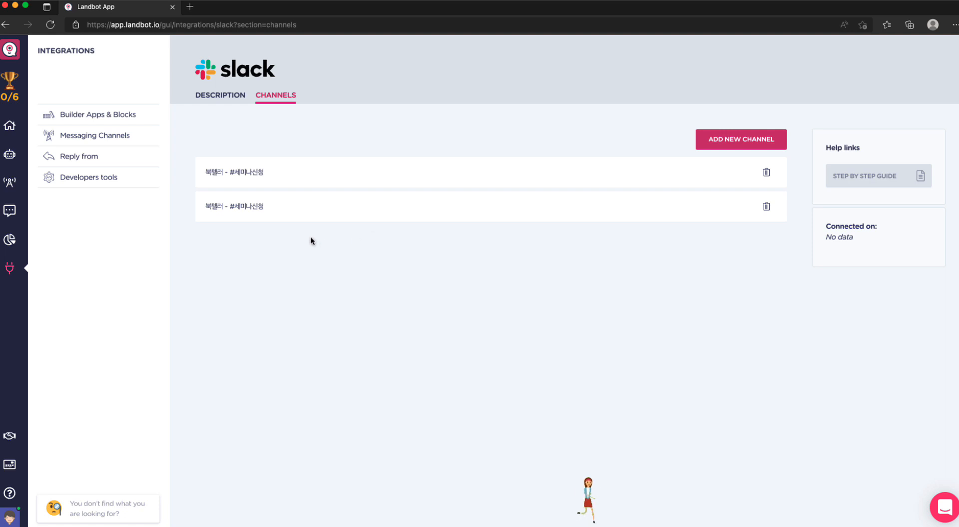
click(14, 53)
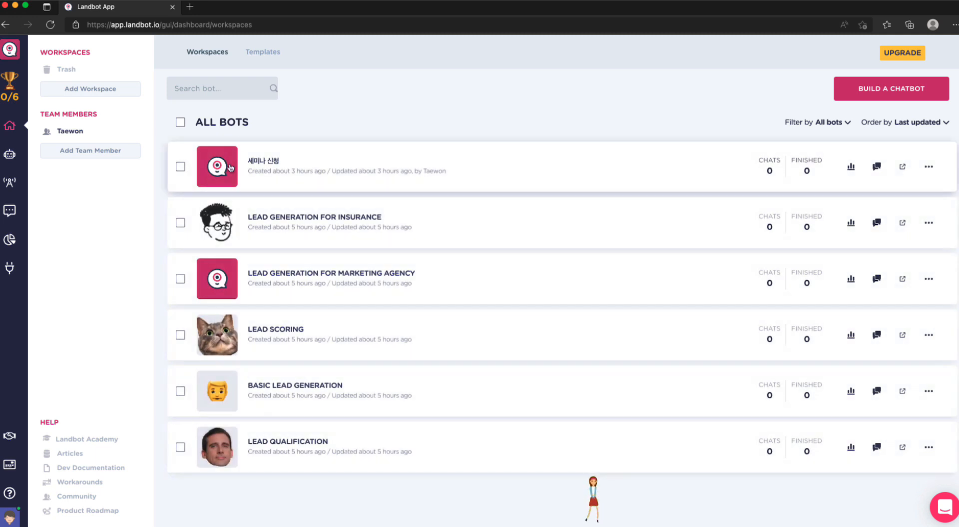
click(230, 167)
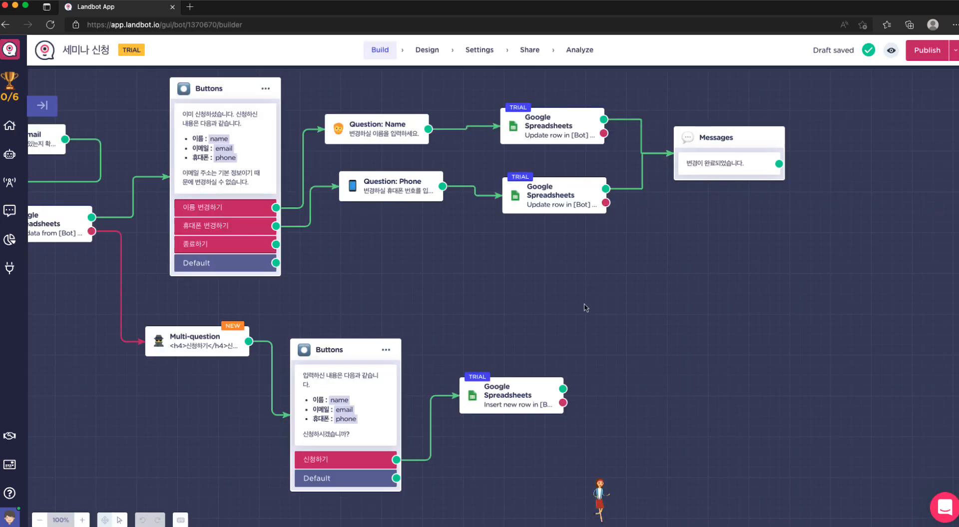
Step: Add a Slack Notification block to the green output of the Insert new row Google Spreadsheets block and set its channel to 북텔러 - #세미나신청
drag(563, 388, 599, 392)
text(ㅂ)
key(BackSpace)
text(sl)
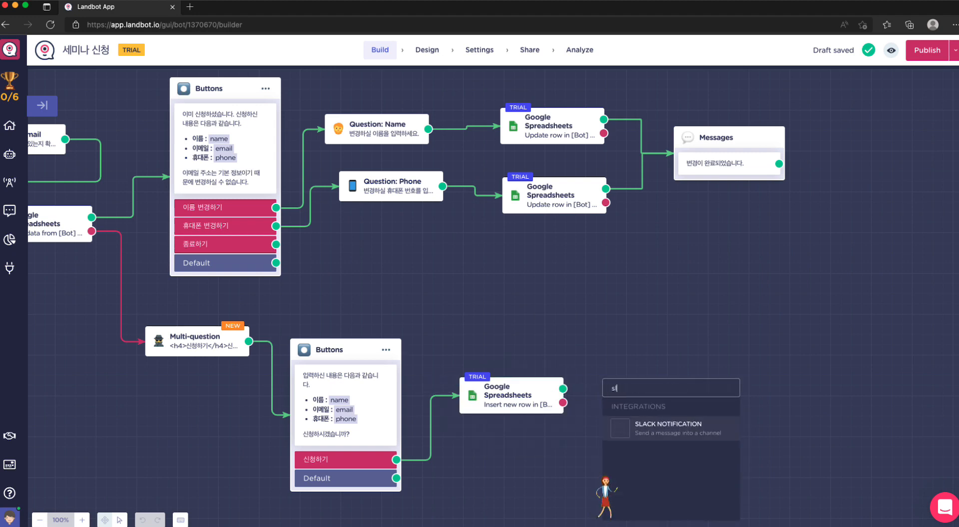
click(677, 427)
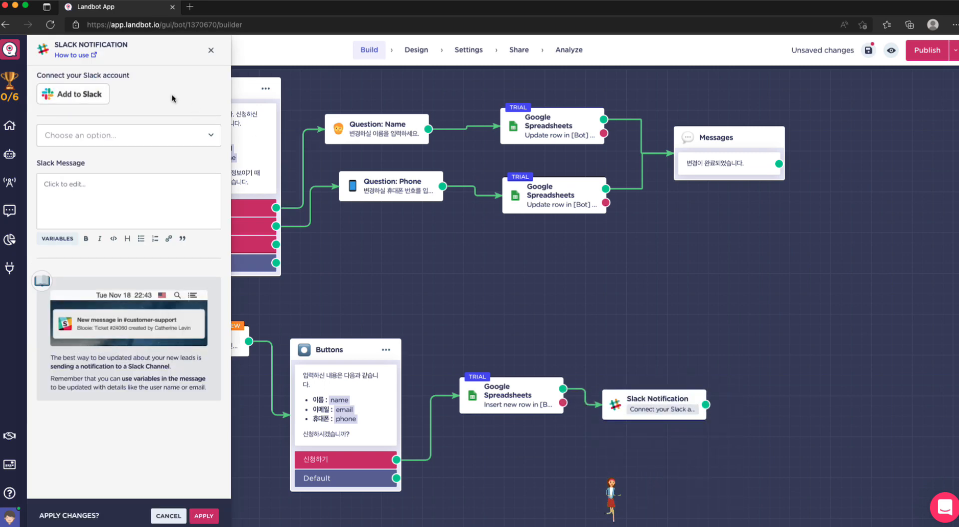
click(186, 135)
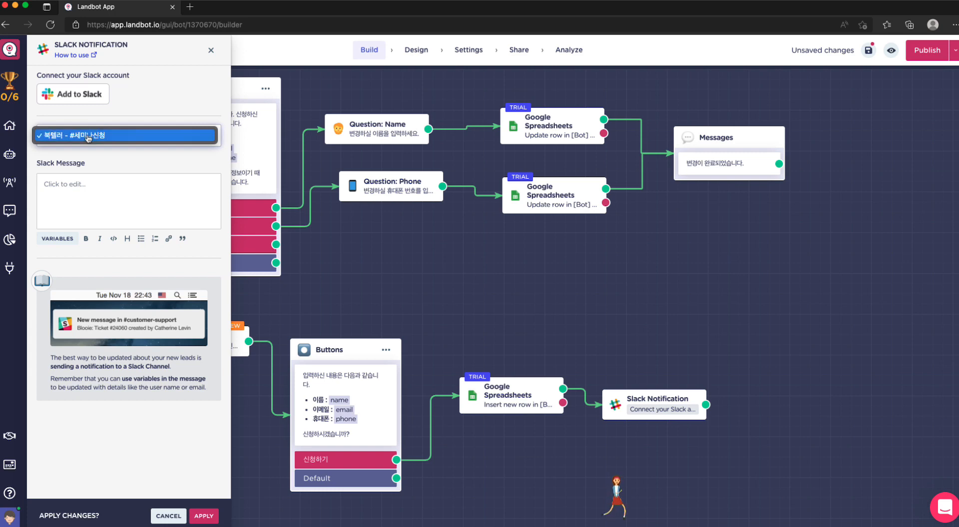
click(60, 138)
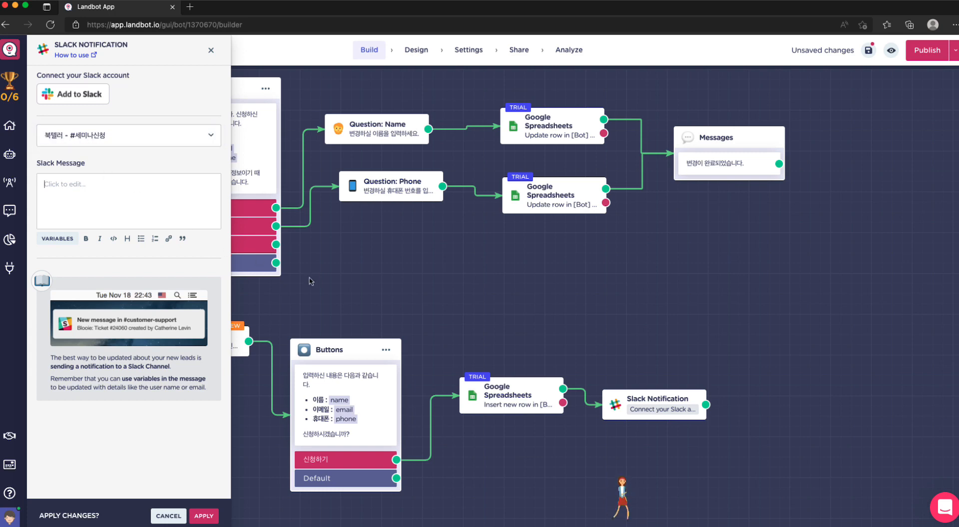
scroll(413, 273, left, 3)
scroll(426, 326, down, 2)
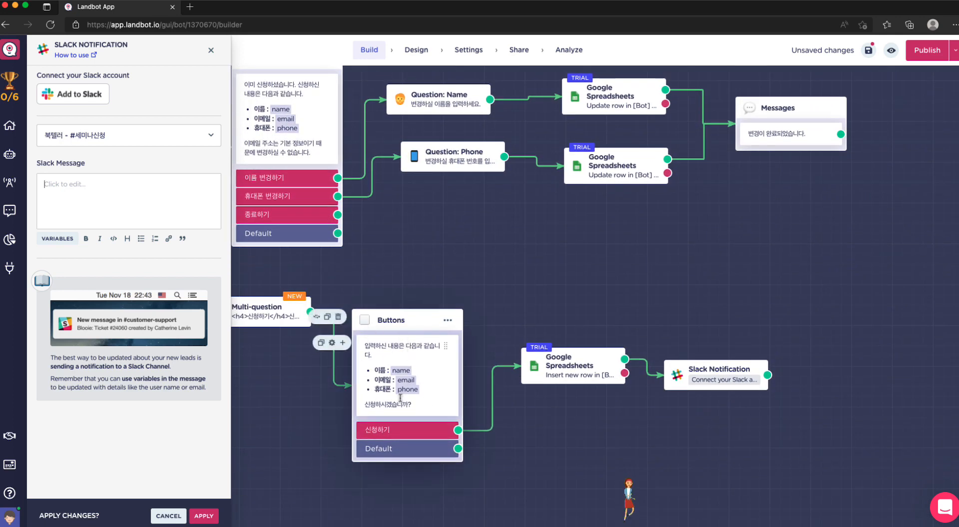
click(119, 183)
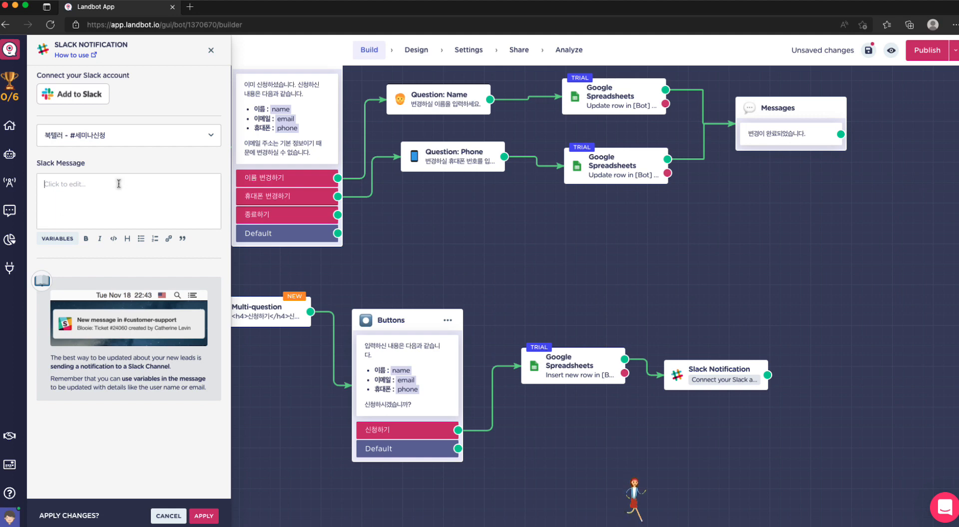
text(tp)
key(BackSpace)
text(세니)
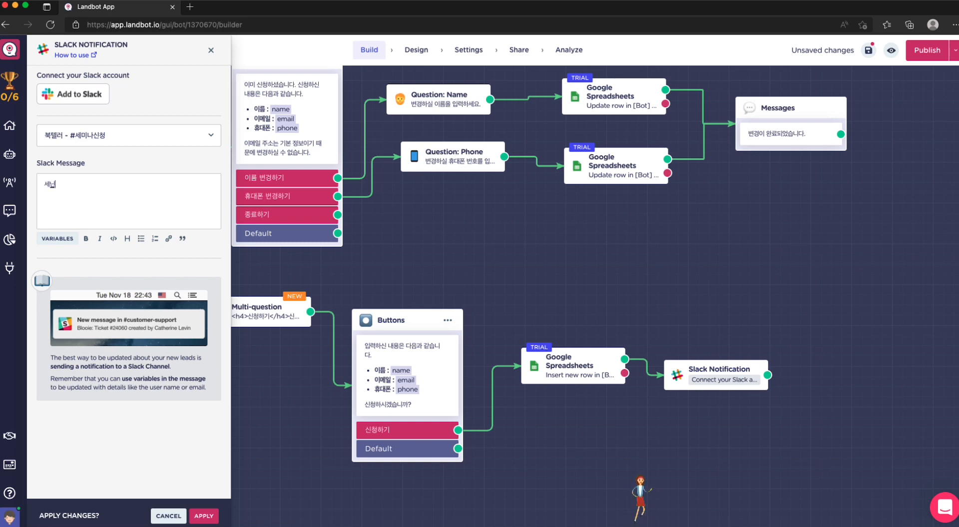
key(BackSpace)
text(미나)
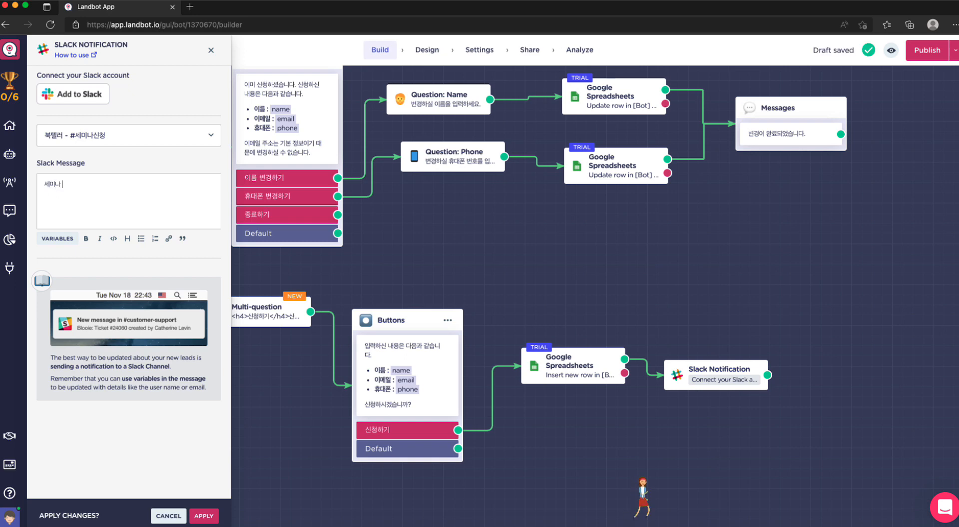
text( 신청)
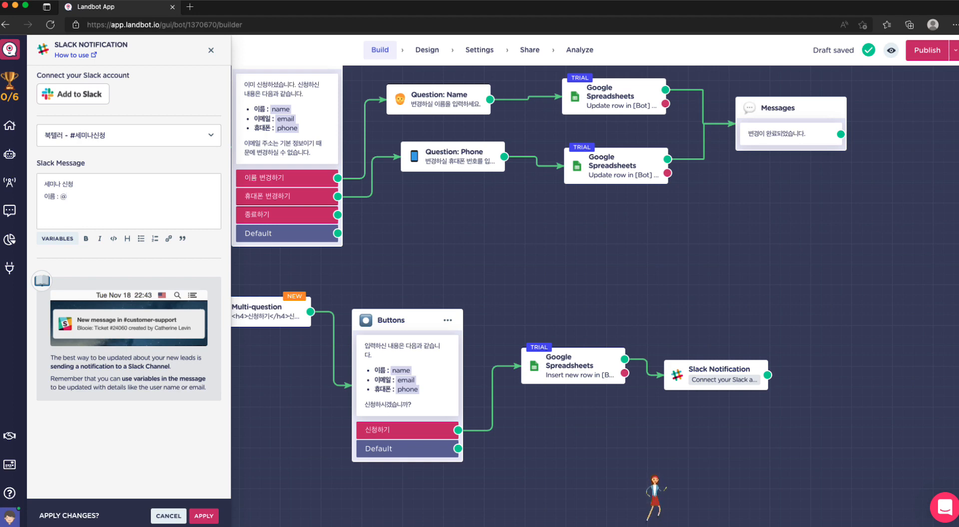
text(name)
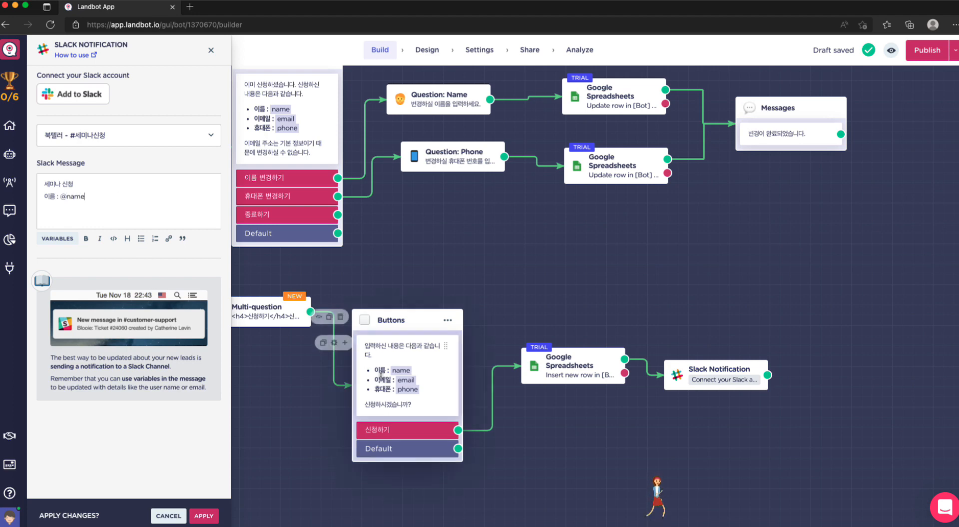
click(127, 239)
click(92, 196)
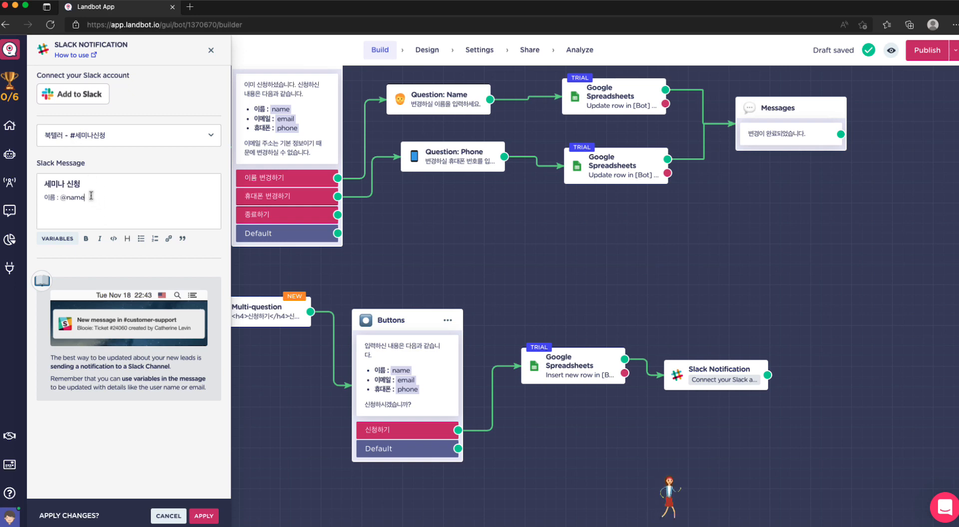
click(141, 239)
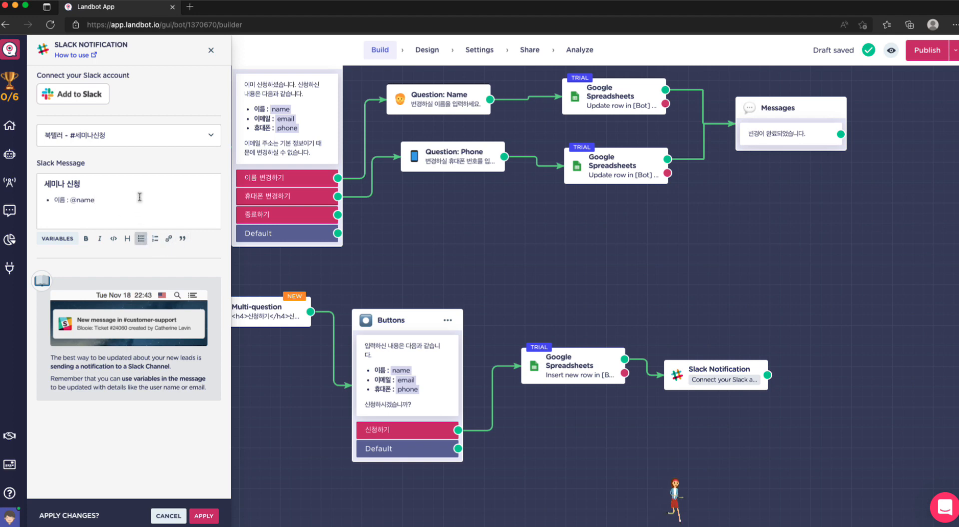
text(p)
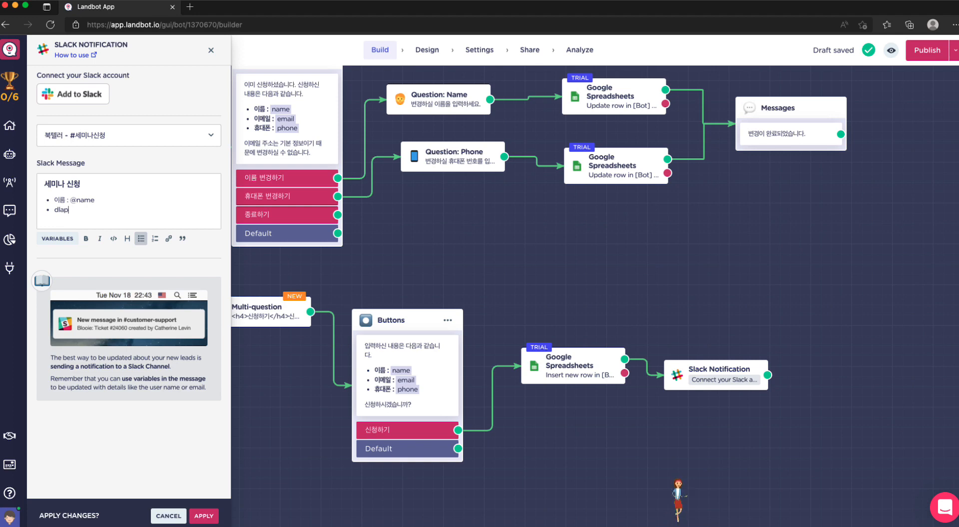
text(이메일 : @email)
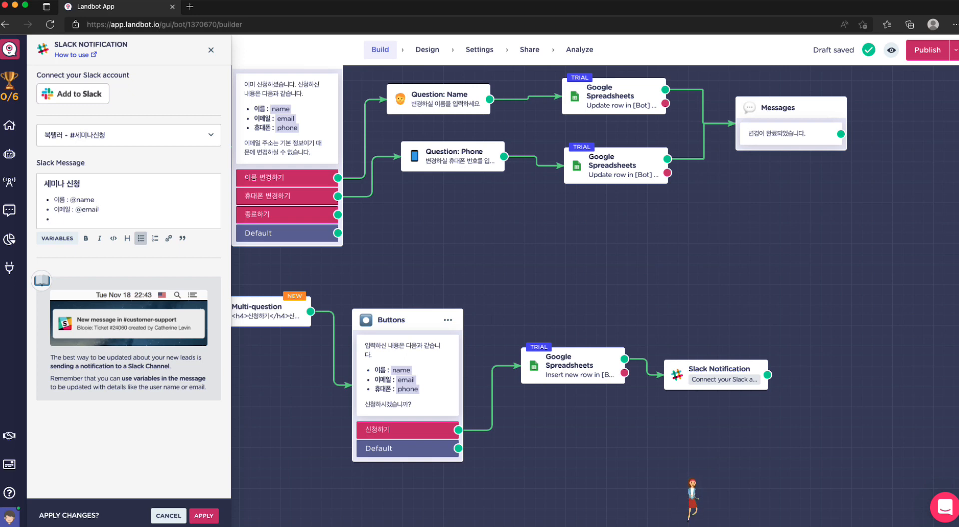
text(대폰 : @phone)
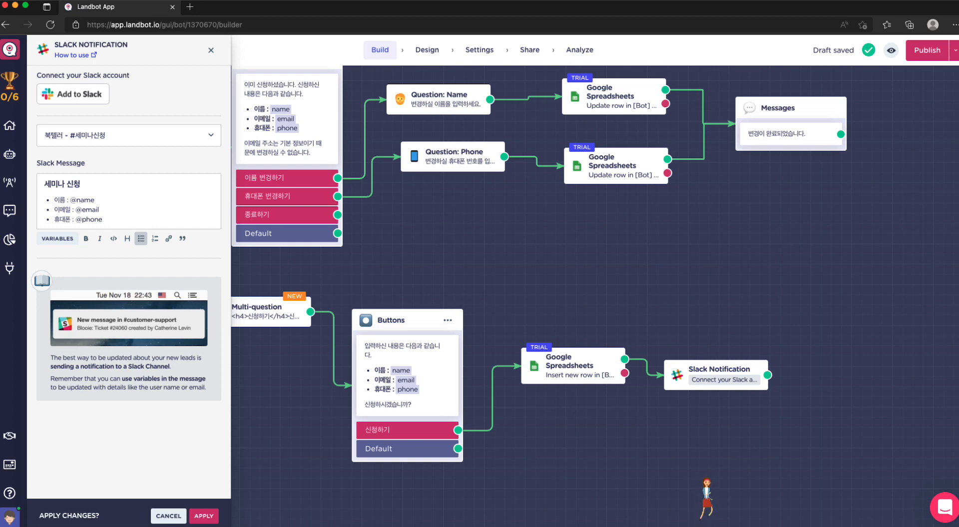
Step: Apply the Slack Notification block's changes and save the 세미나 신청 bot draft
click(80, 184)
click(95, 200)
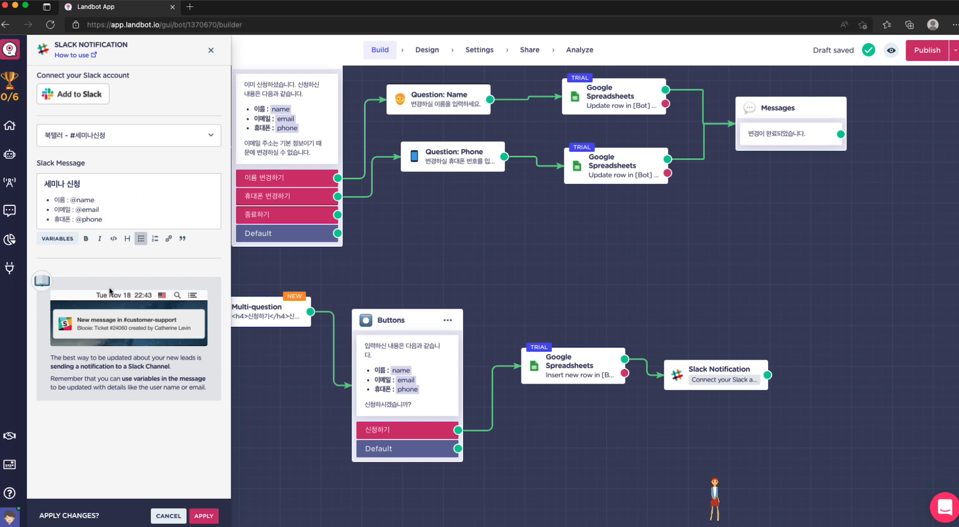
click(205, 516)
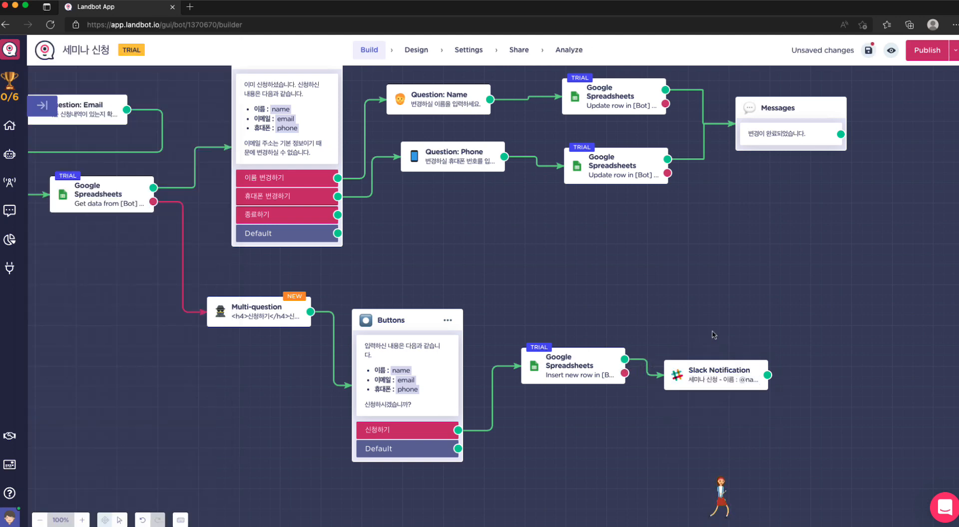
scroll(714, 333, up, 1)
scroll(714, 333, left, 1)
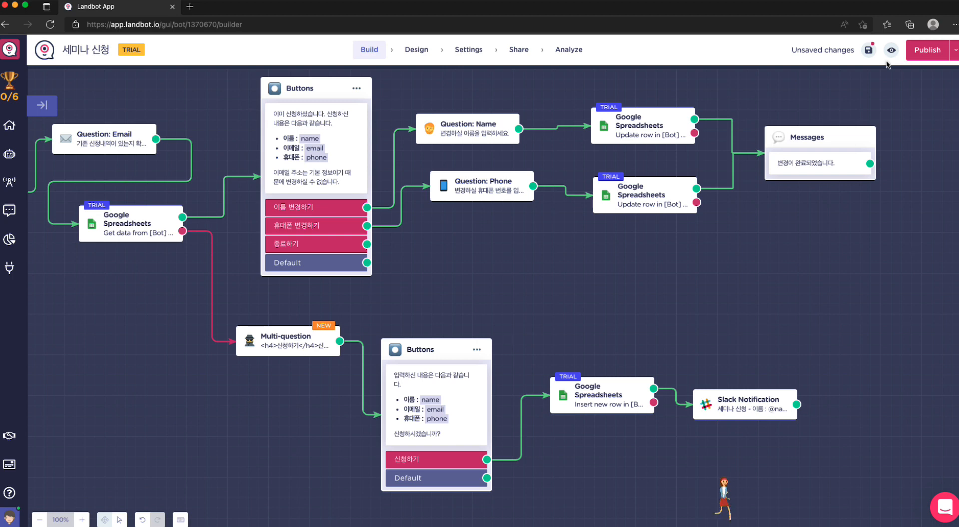
click(870, 51)
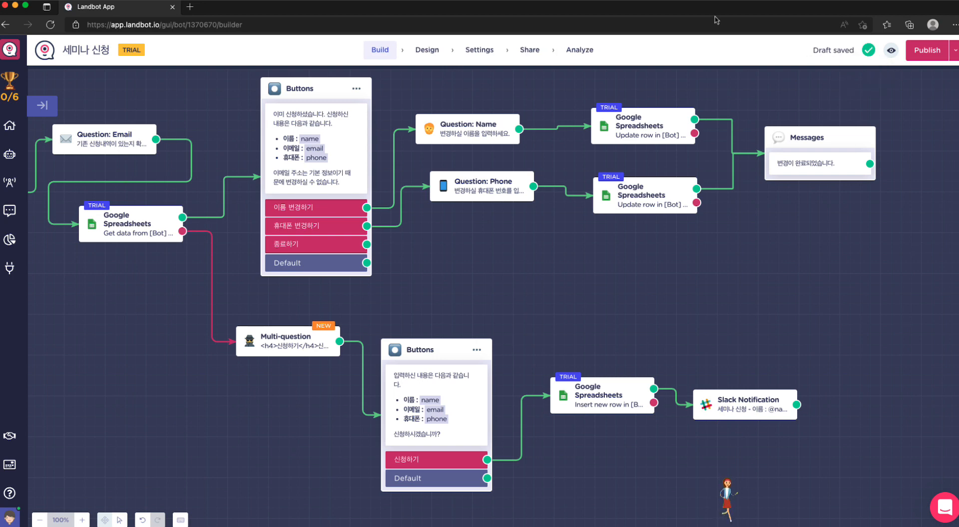
Step: Shrink the Landbot window so Slack shows beside it and check the 세미나신청 channel's current messages
double_click(689, 10)
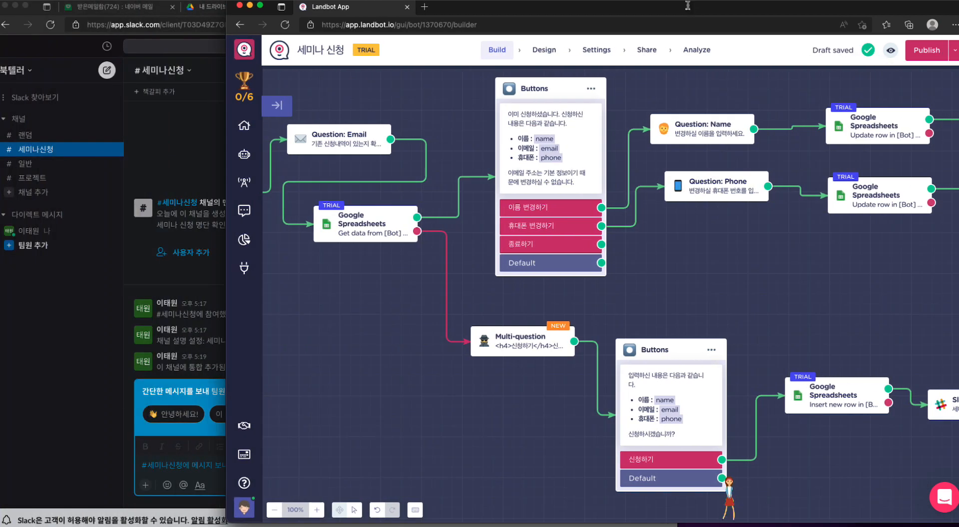
click(165, 165)
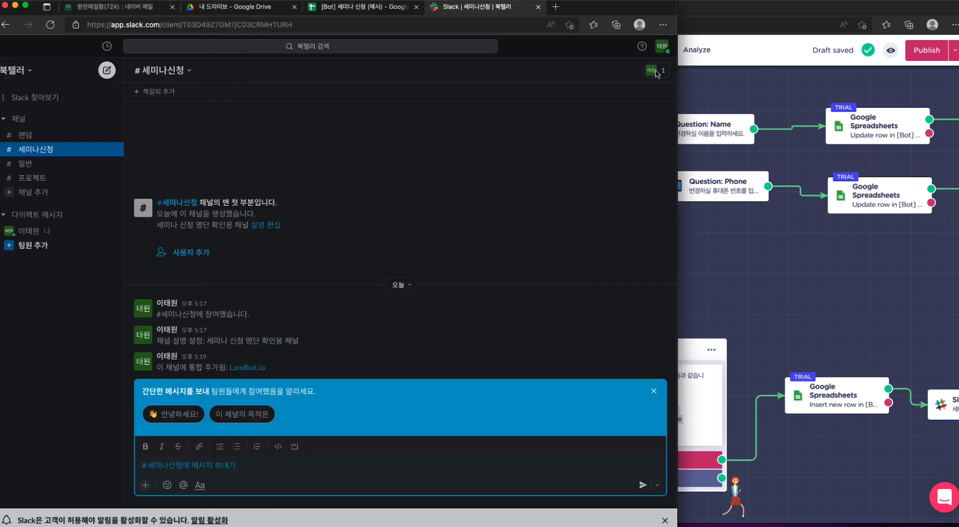
click(713, 9)
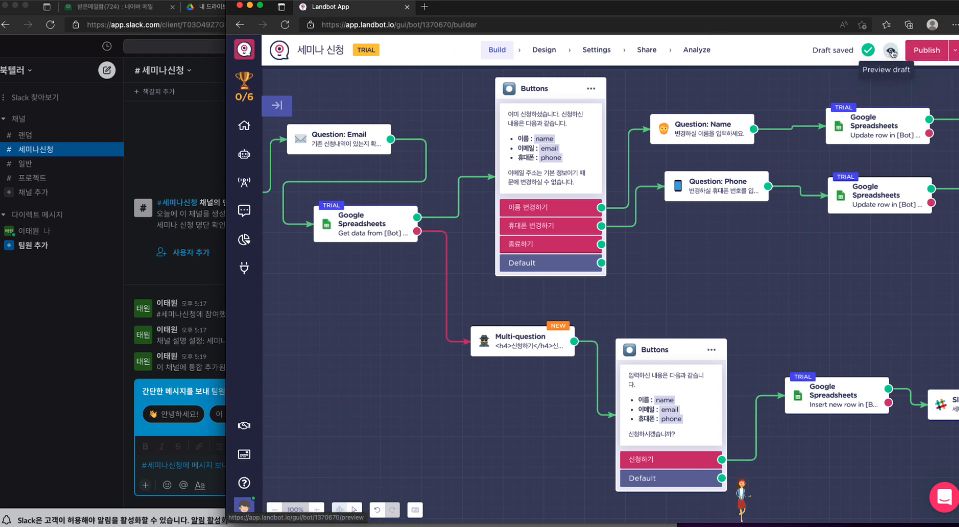
Step: Preview the draft of the 세미나 신청 bot and start the conversation with OK
click(891, 50)
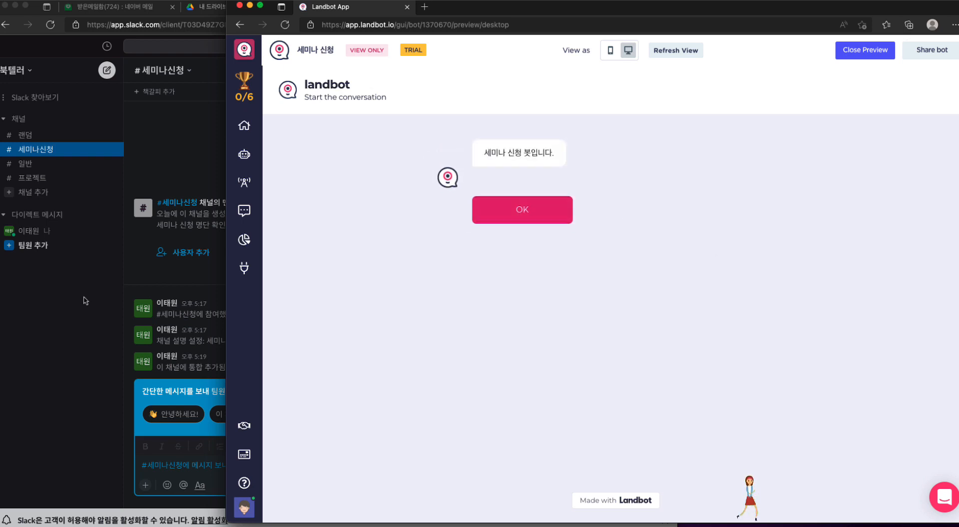
click(562, 307)
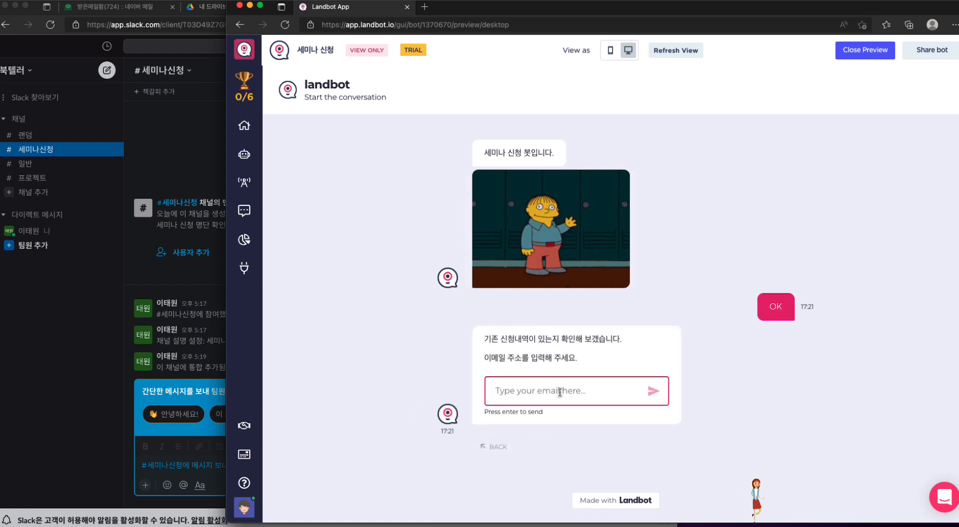
click(572, 395)
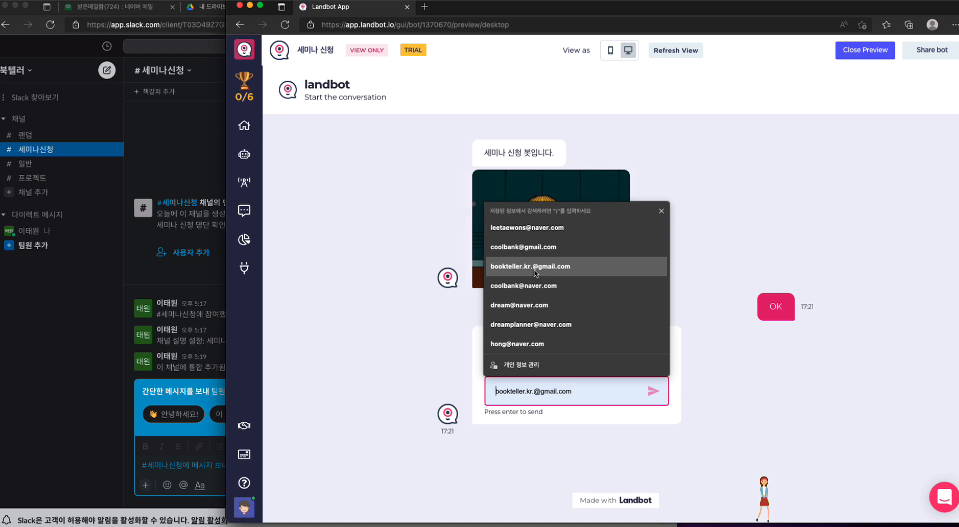
Step: Check the e-mail addresses already registered in the [Bot] 세미나 신청 (예시) spreadsheet
click(336, 225)
click(82, 360)
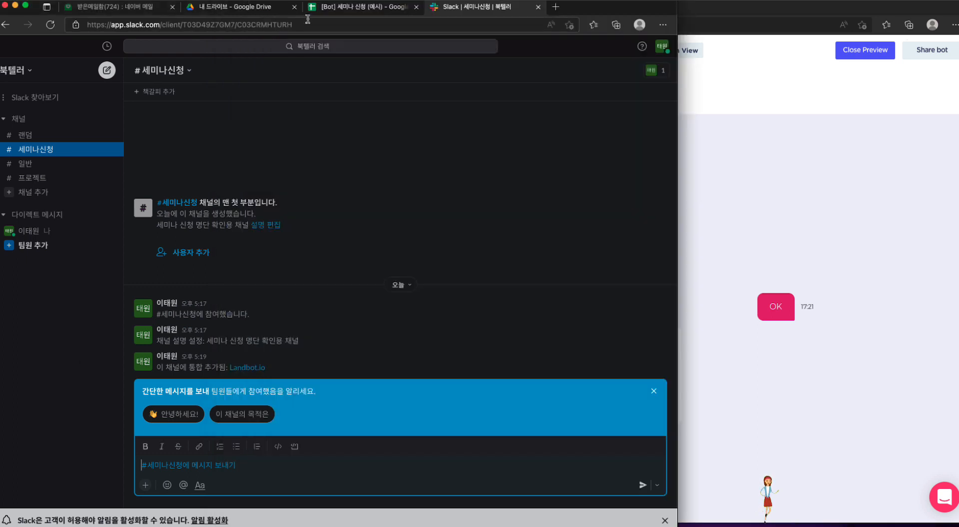
click(324, 11)
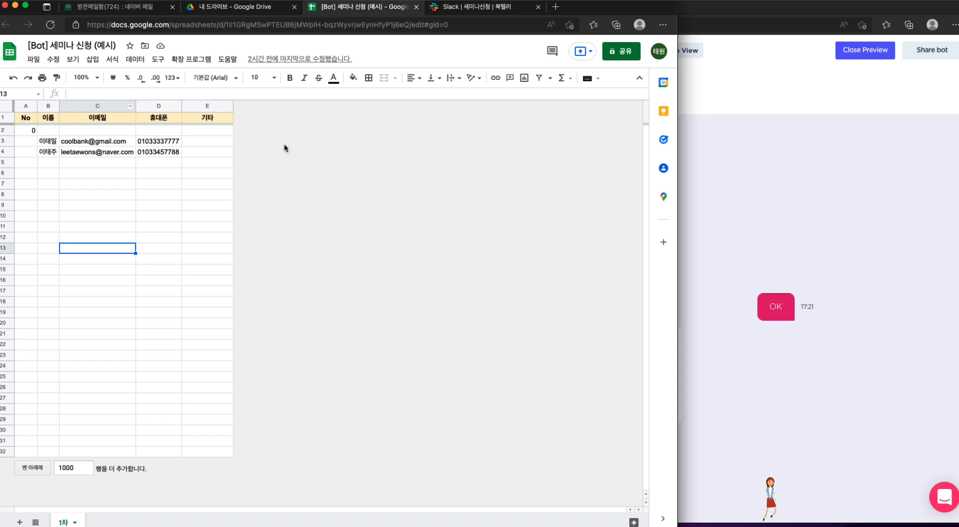
Step: Return to the bot preview and submit a saved e-mail address that is not registered in the spreadsheet
click(788, 180)
click(604, 386)
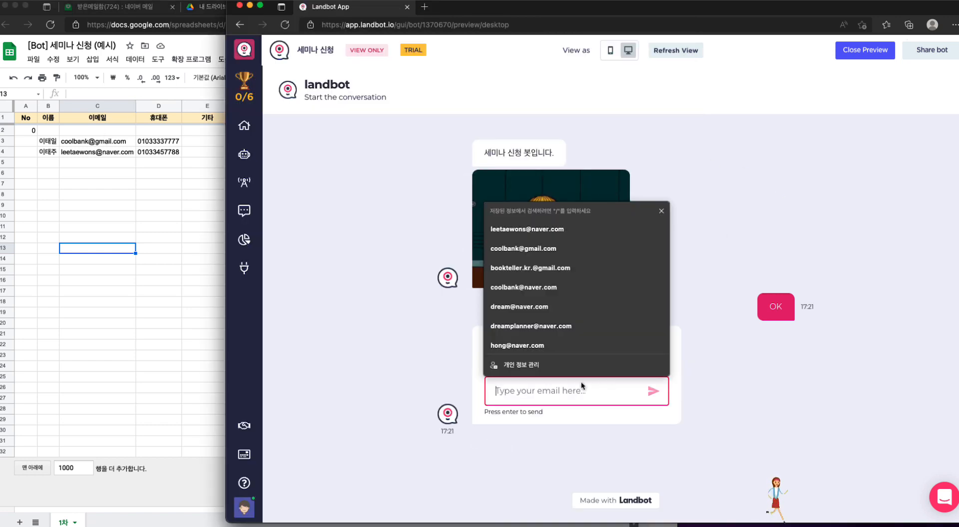
click(554, 344)
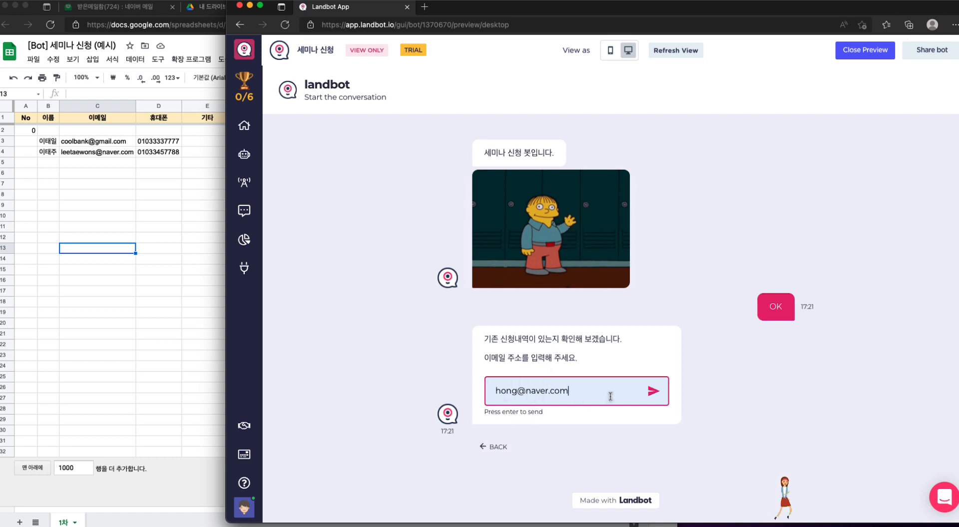
click(652, 393)
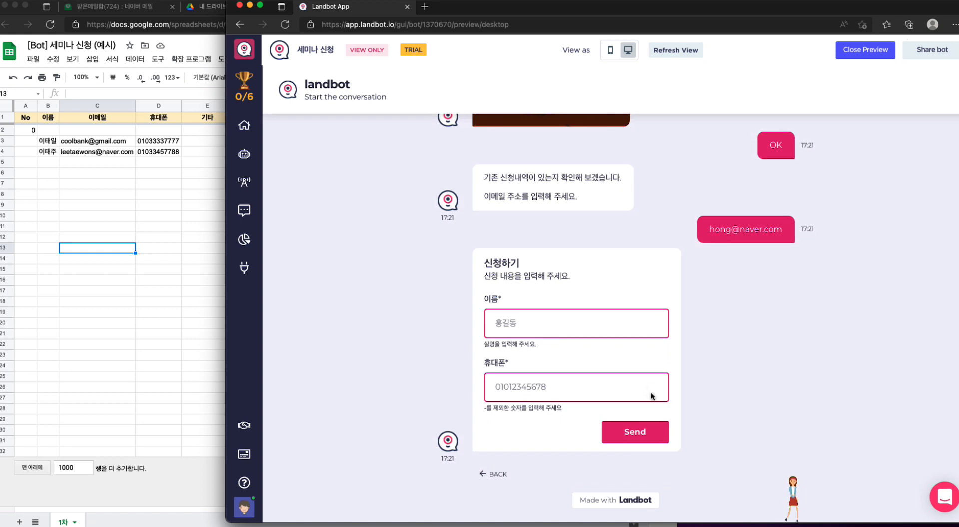
Step: Fill in the applicant's name and mobile number in the 신청하기 form and send it
click(582, 333)
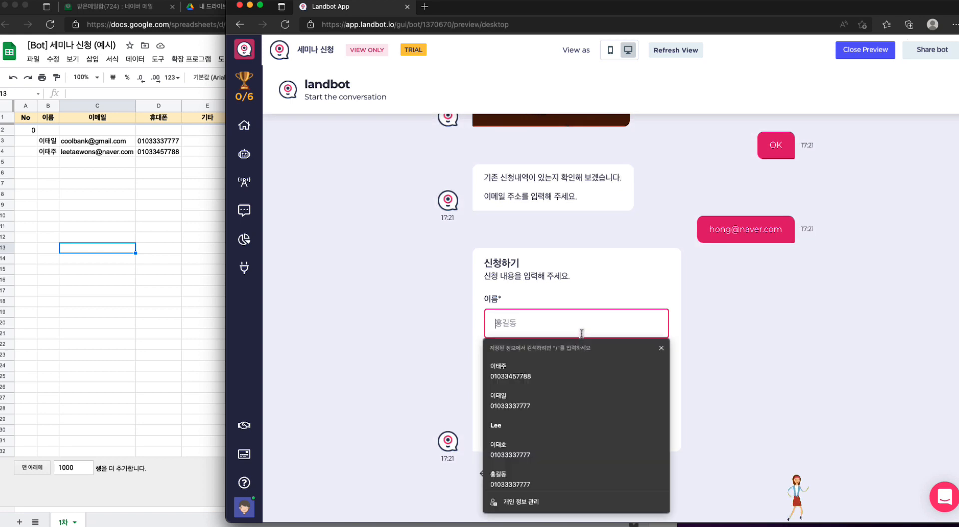
text(홍길ㄷㅗㅇ)
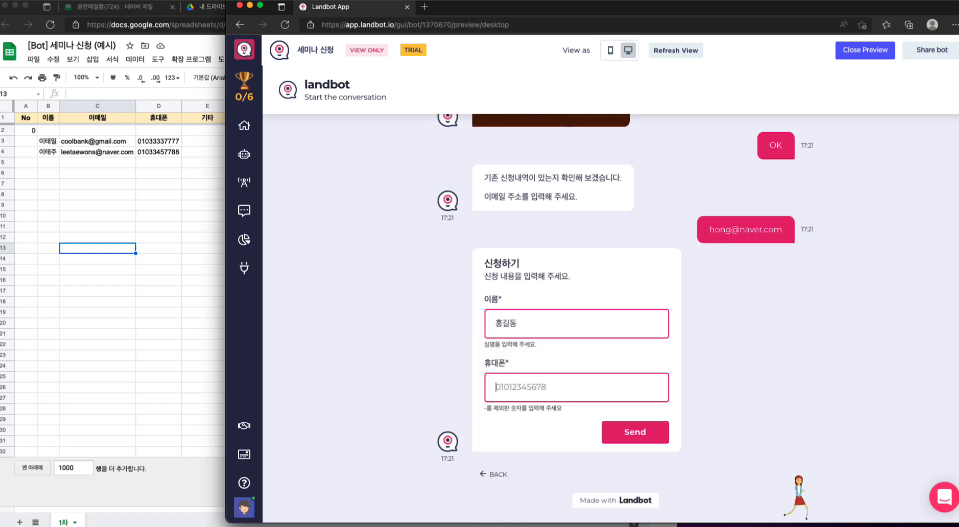
key(Tab)
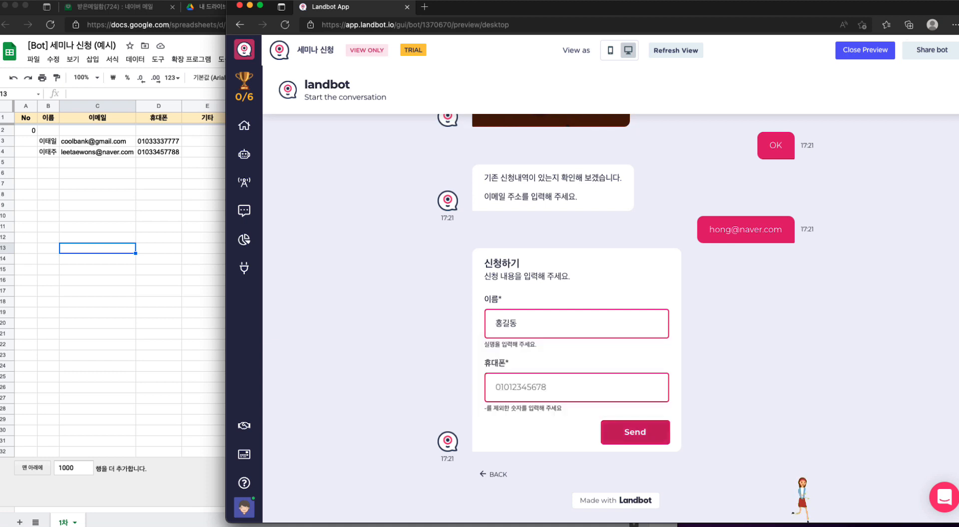
click(516, 382)
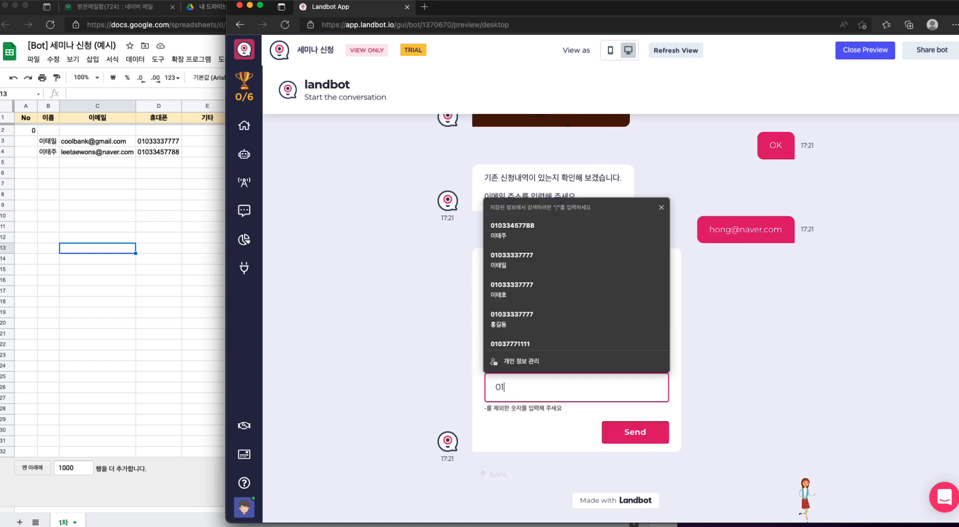
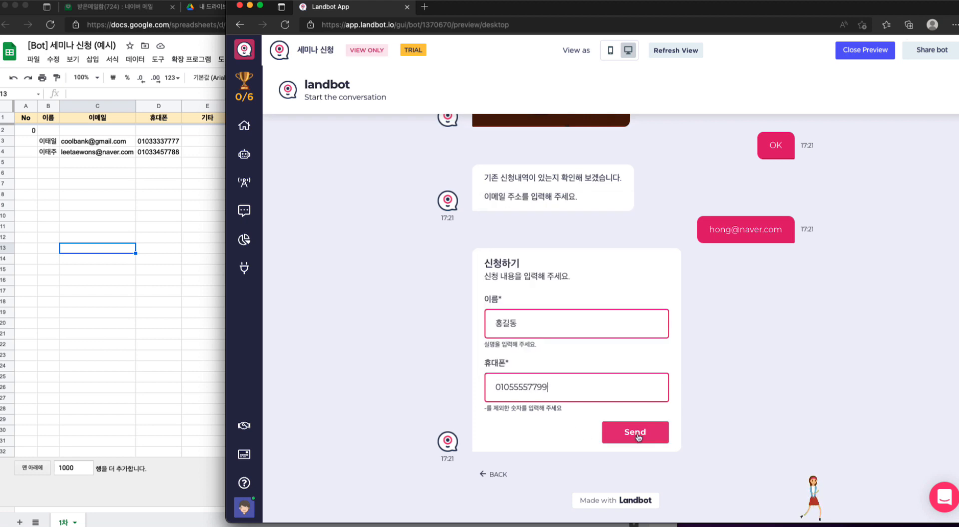
click(638, 436)
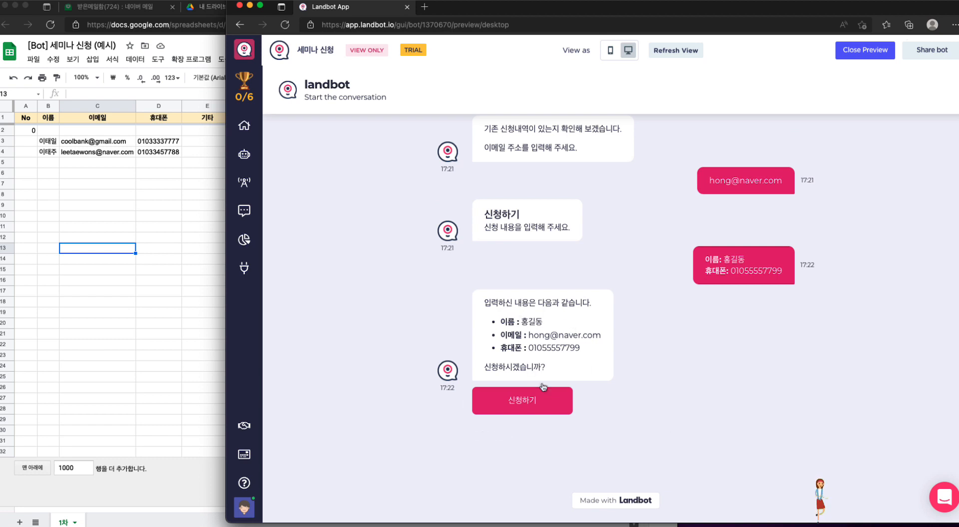
Step: Show the Slack channel 세미나신청 behind the bot preview and confirm the application in the preview with 신청하기
click(191, 306)
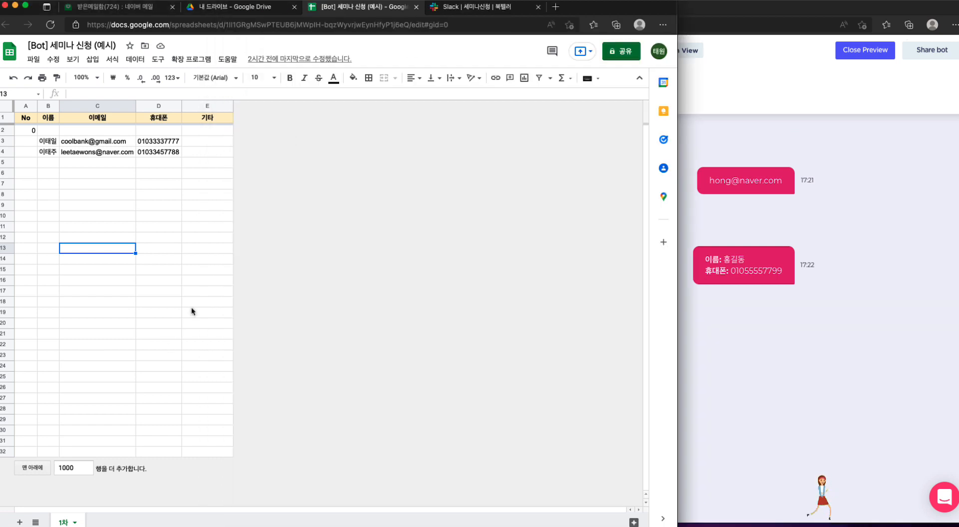
click(461, 10)
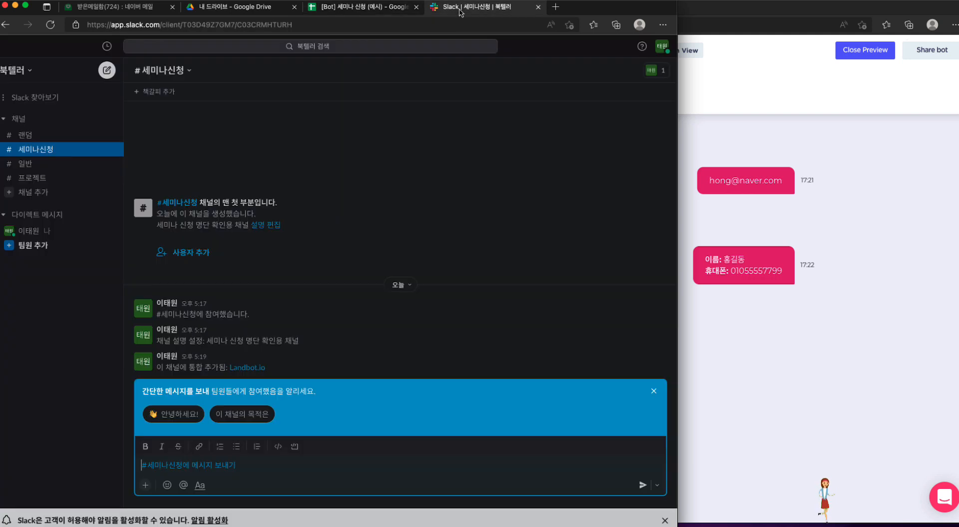
click(699, 12)
click(520, 404)
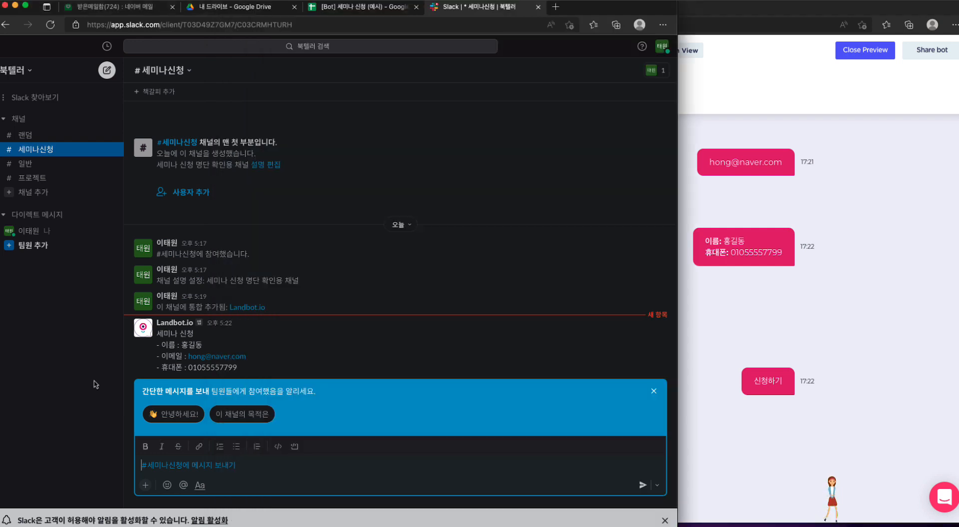
Step: Check the bot's message in the Slack channel 세미나신청 and the applicant's row in the [Bot] 세미나 신청 (예시) spreadsheet
click(93, 381)
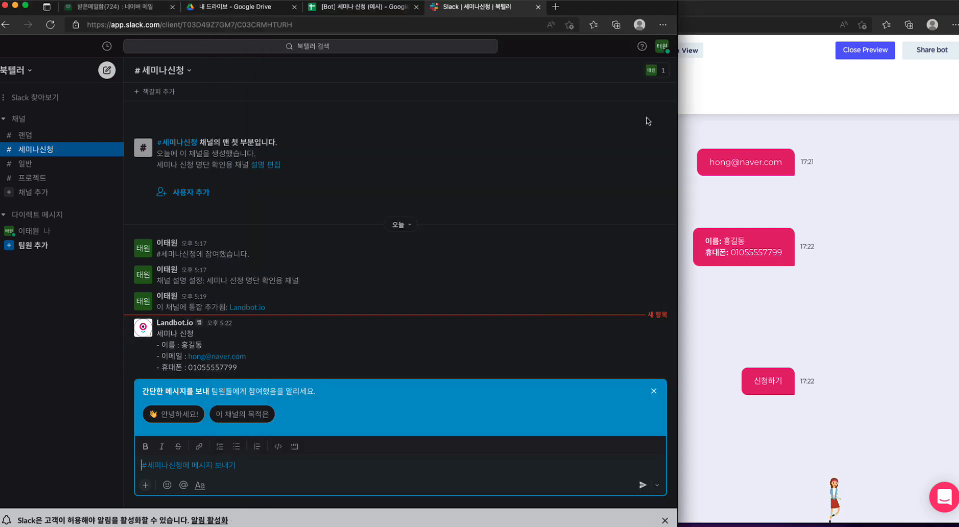
click(363, 7)
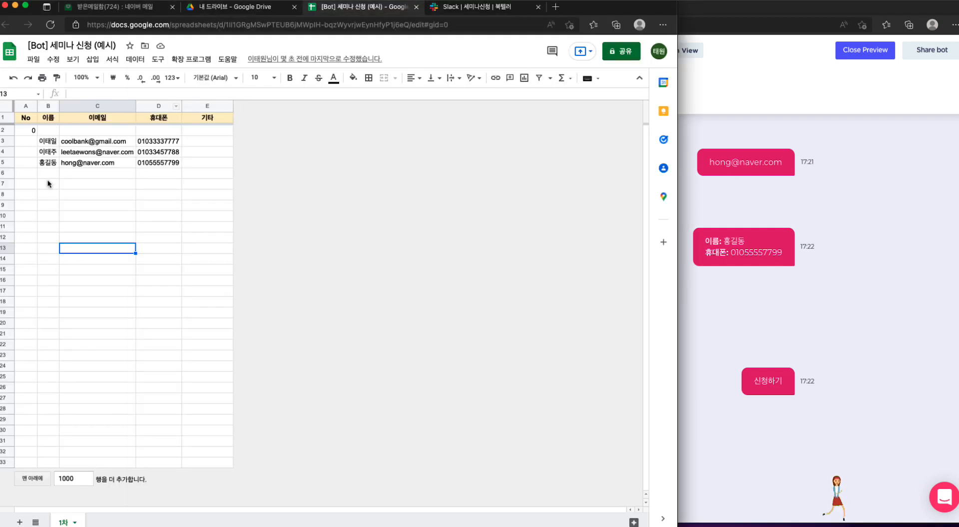
click(3, 162)
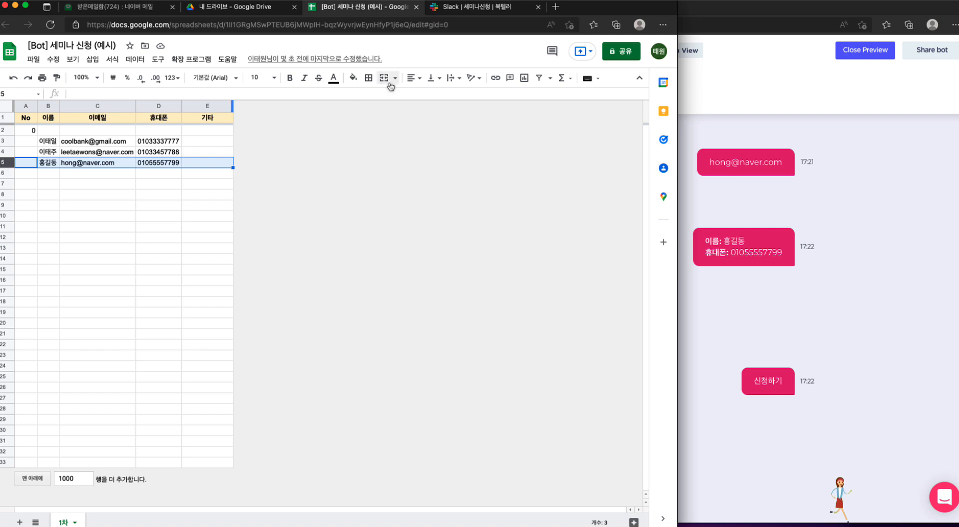
Step: Return to the Slack channel 세미나신청 and dismiss the quick-message suggestion covering the message area
click(455, 7)
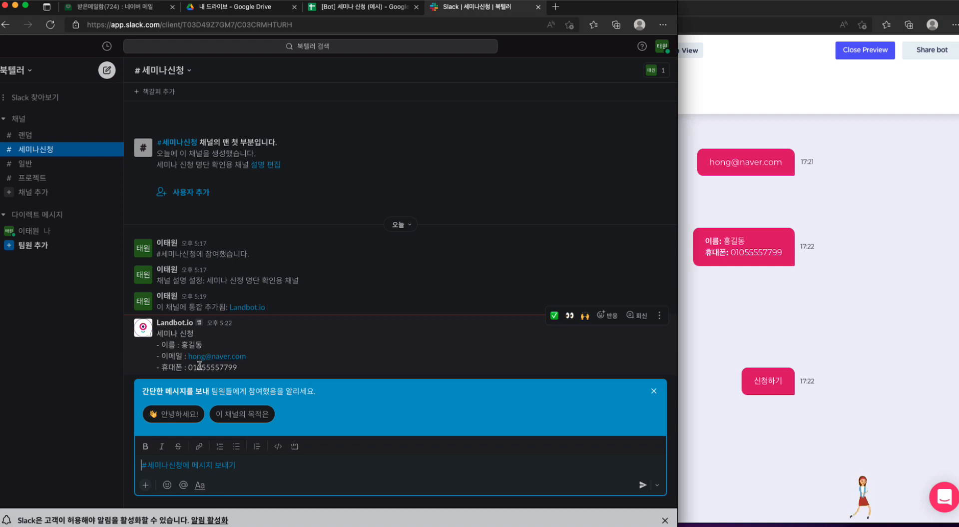
click(86, 384)
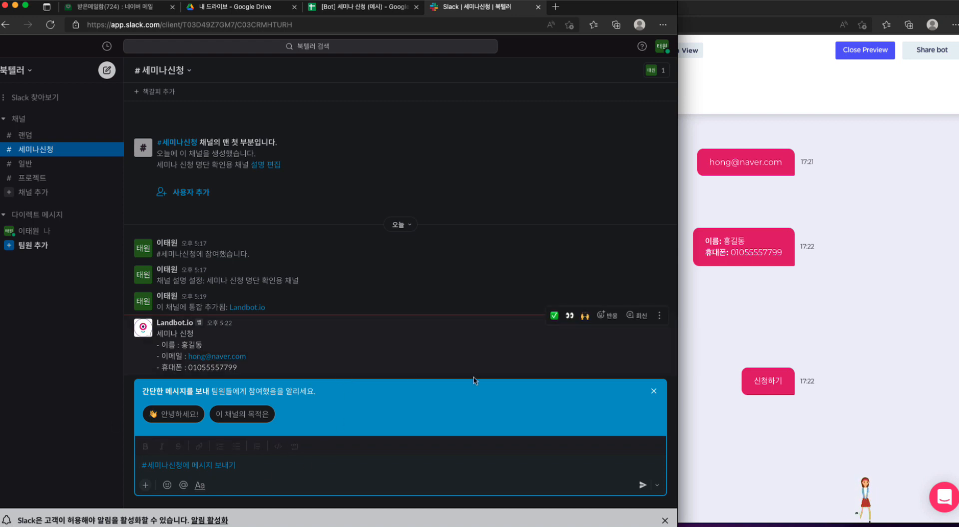
click(654, 395)
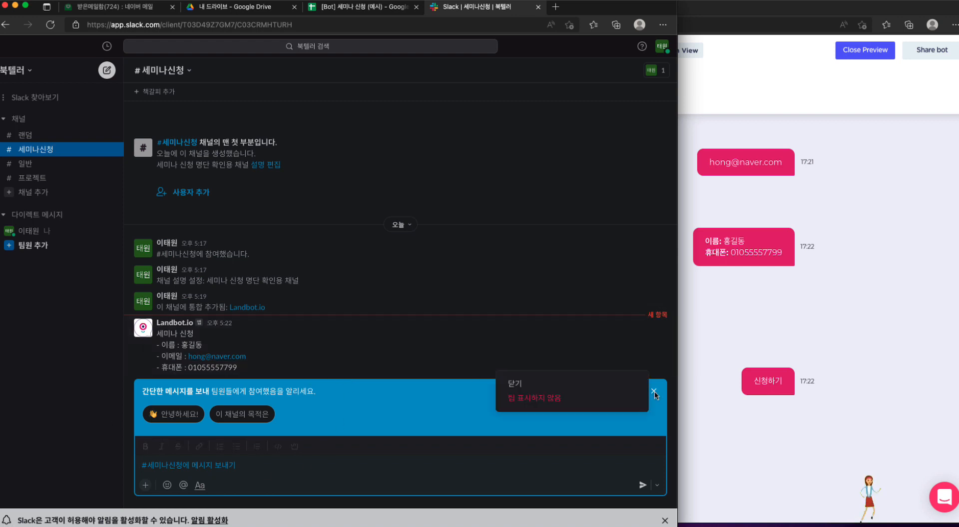
click(519, 385)
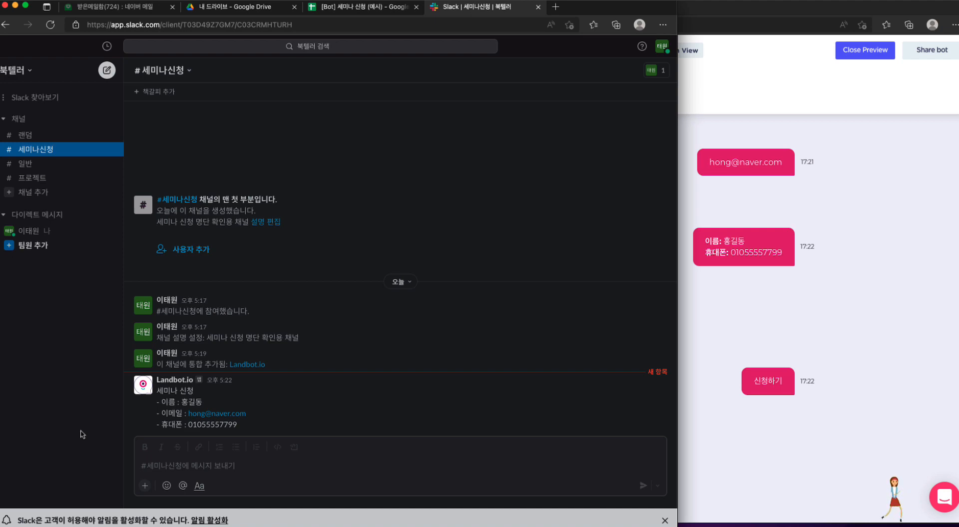
Step: Switch to Landbot, close the bot preview and view the 세미나 신청 flow through to the Slack Notification block
click(851, 107)
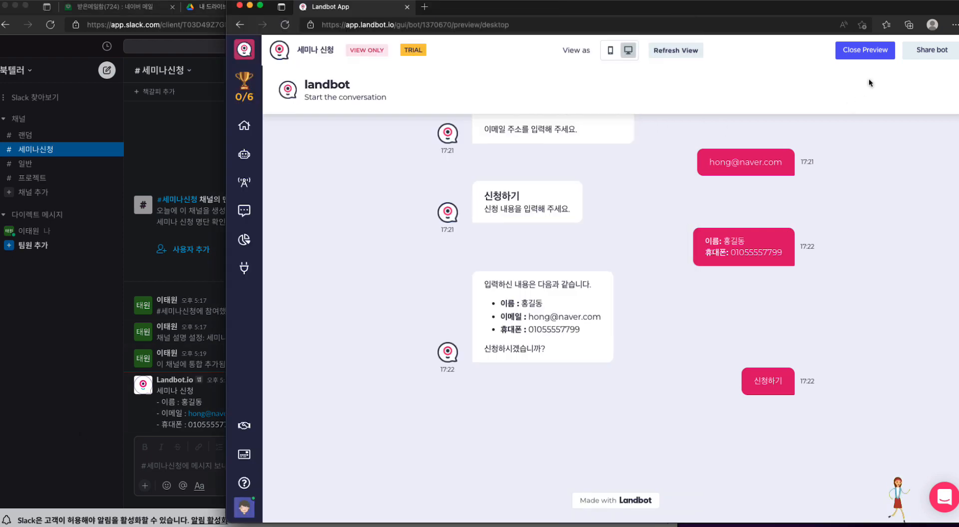
click(867, 52)
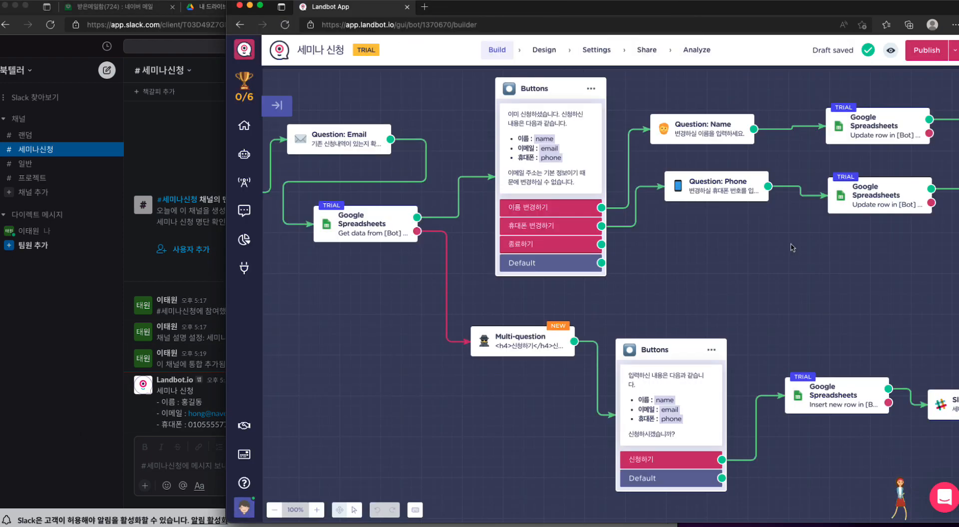
scroll(792, 247, right, 5)
scroll(792, 248, left, 2)
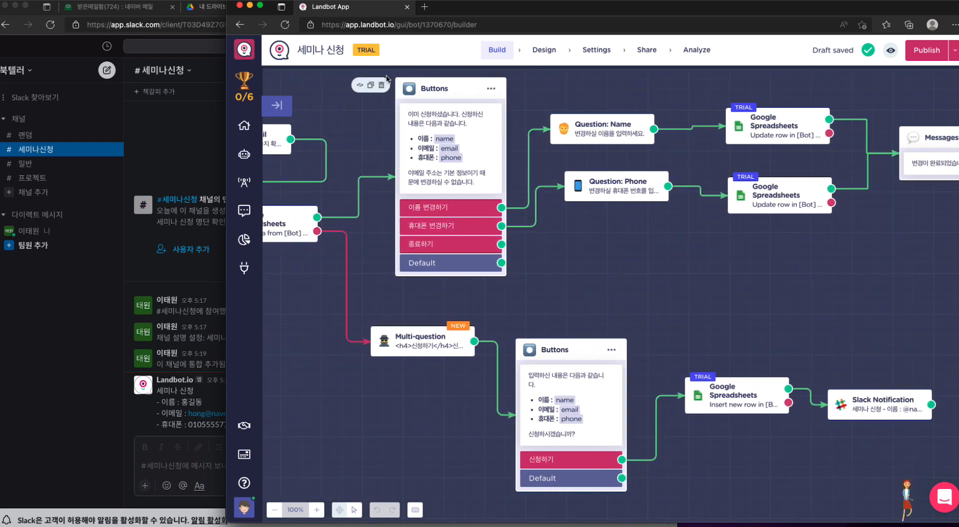
Step: Review the applicant rows in the spreadsheet and the Landbot.io message in Slack, and return to the bot flow in Landbot
click(164, 152)
click(350, 9)
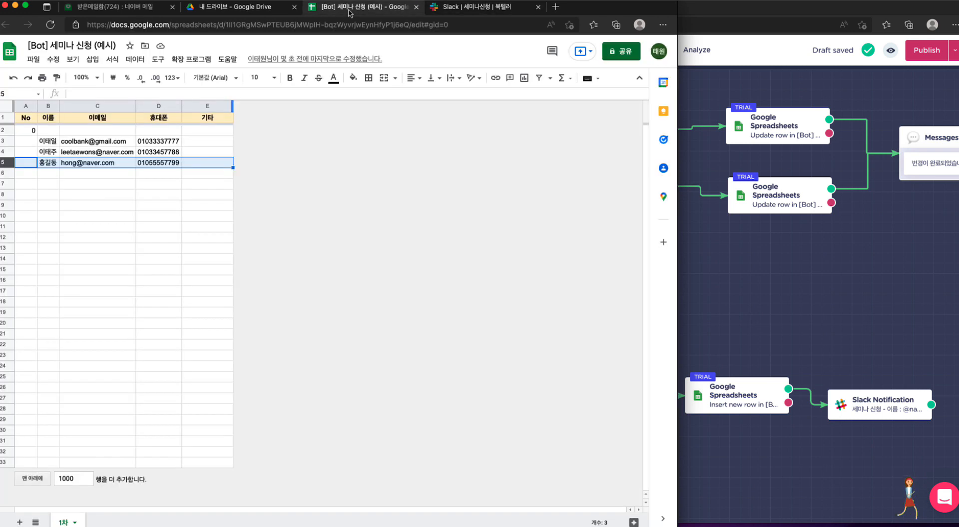
click(91, 176)
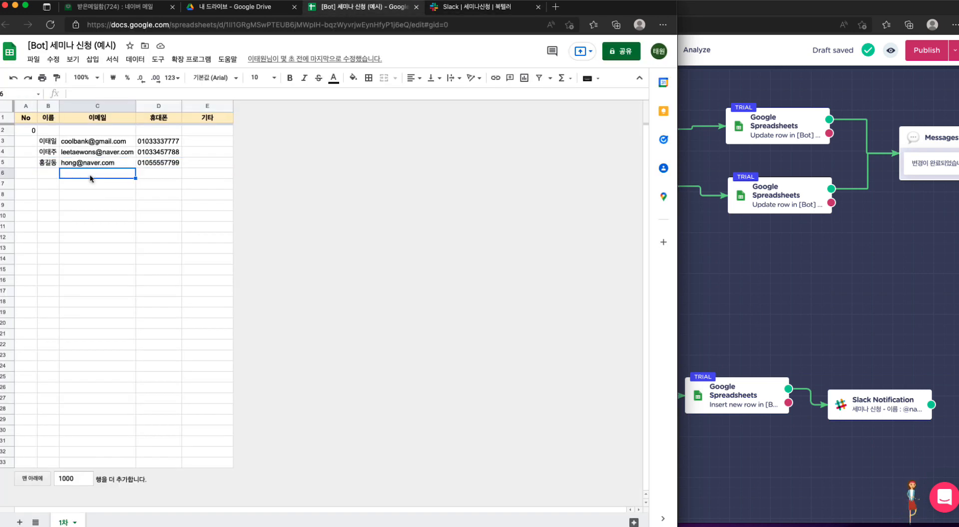
click(49, 175)
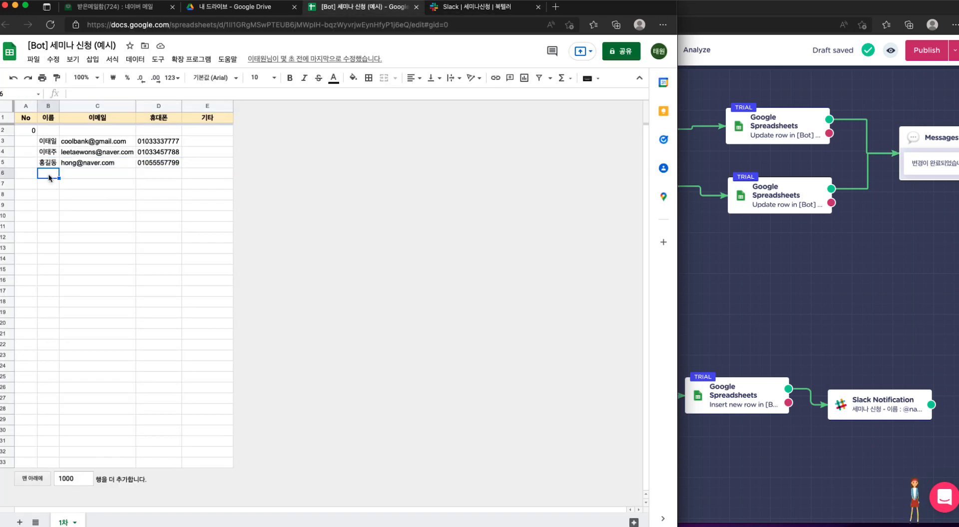
click(479, 13)
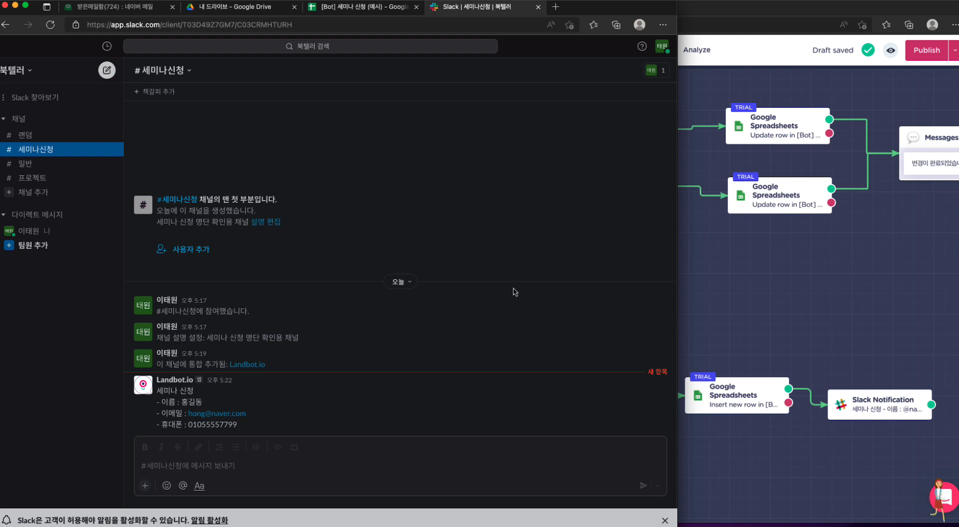
click(862, 308)
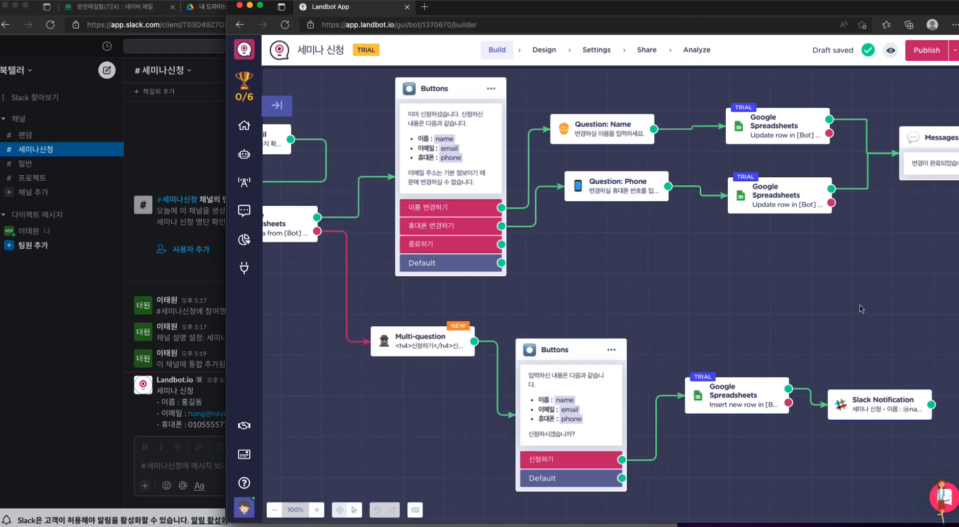
scroll(861, 308, right, 2)
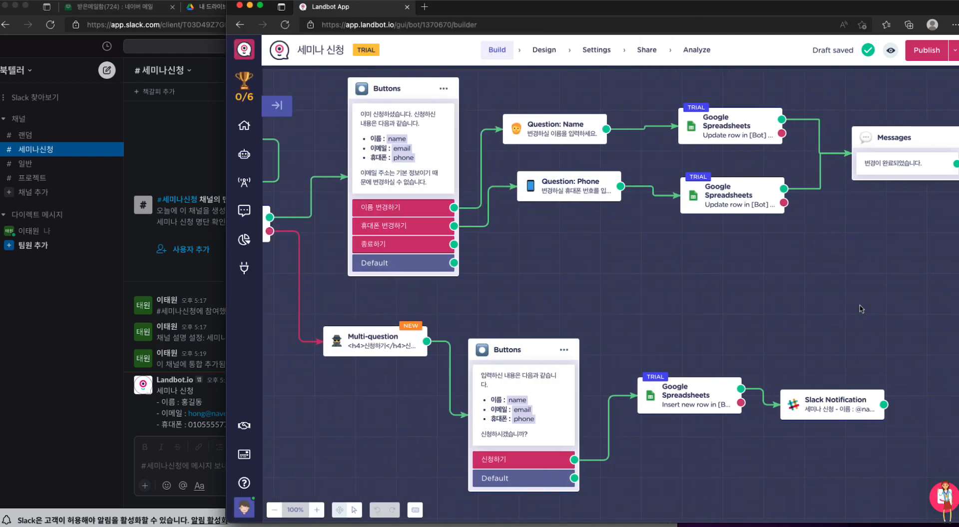